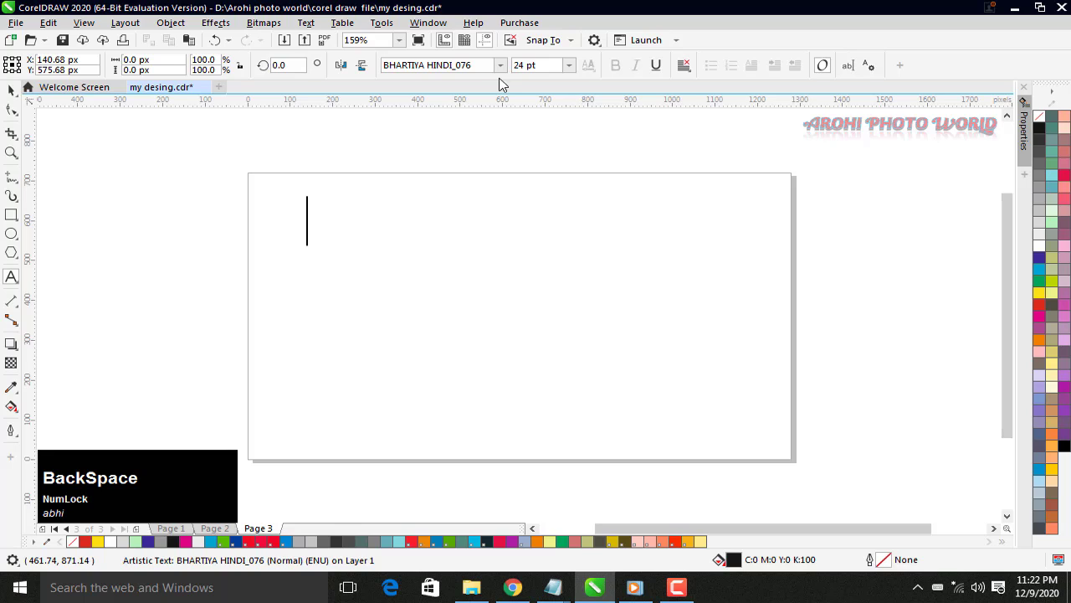
Enter an Om symbol (ॐ) as artistic text in BHARTIYA HINDI_076 and enlarge it to about 464 × 394 px near the page centre
key(alt)
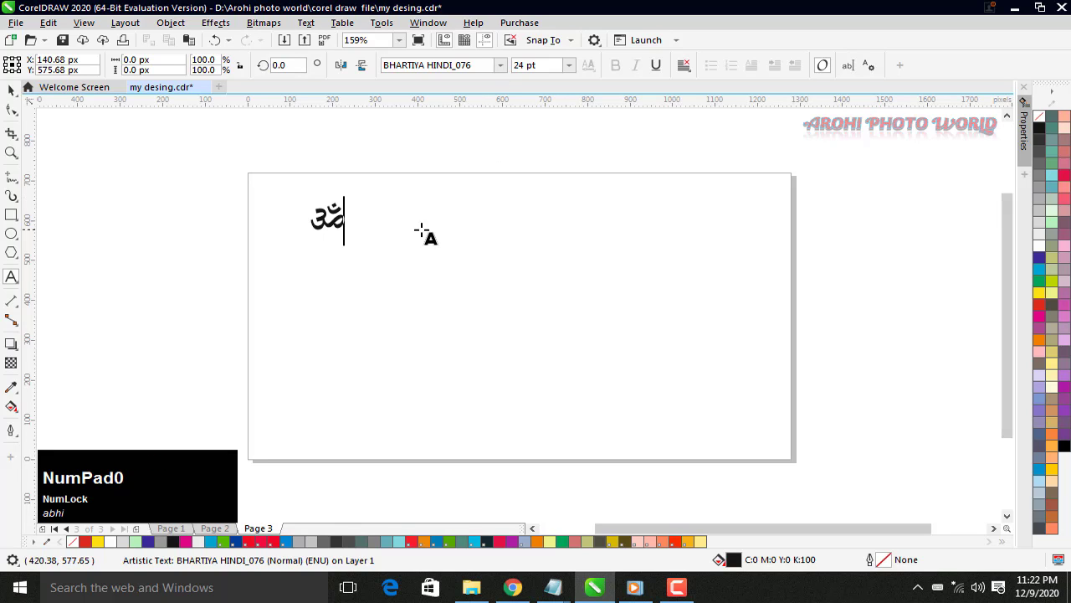
drag(349, 236, 431, 299)
drag(371, 249, 511, 296)
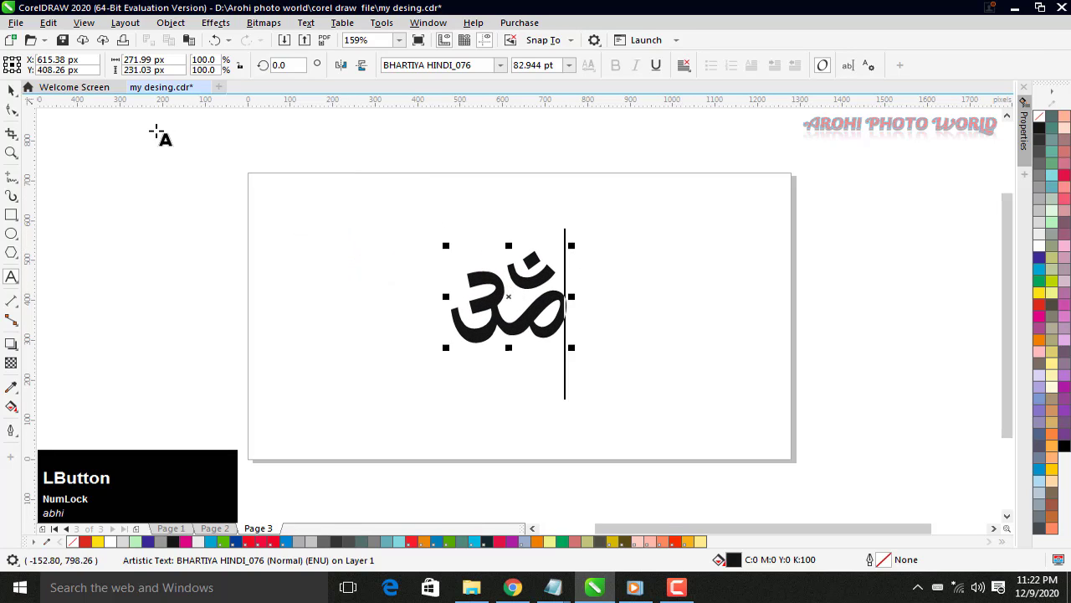
click(14, 91)
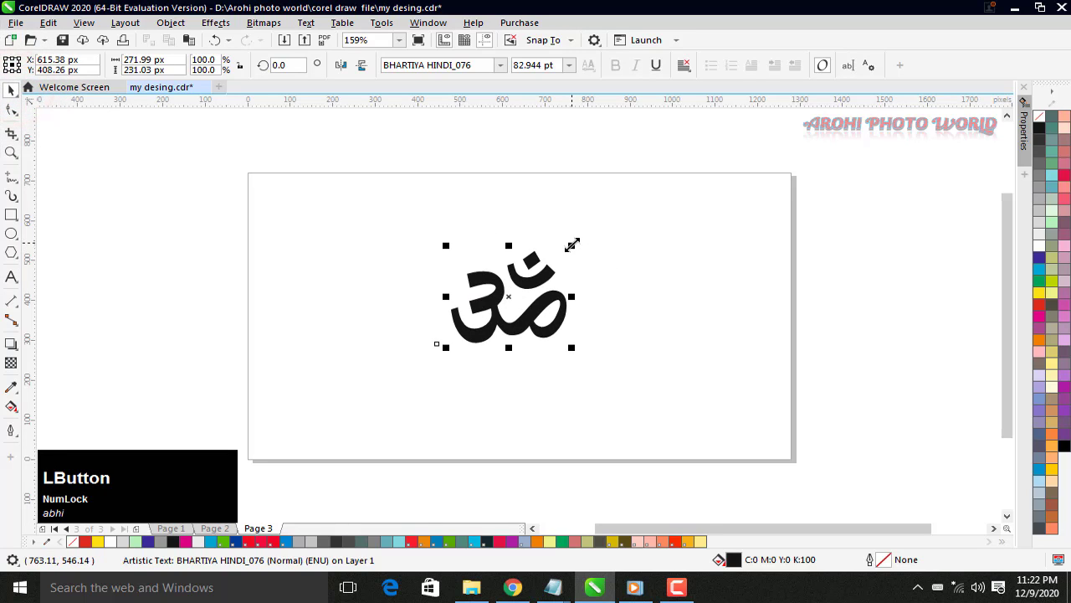
drag(598, 232, 635, 212)
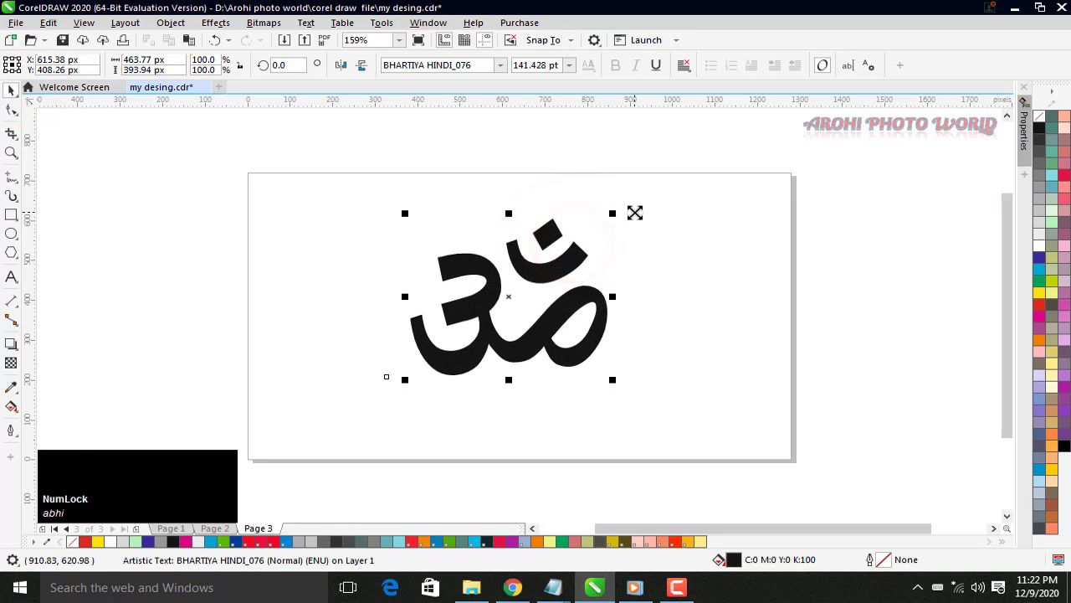
Add a page-sized 1280 × 720 px rectangle, fill it with black and send it behind the Om symbol
double_click(11, 214)
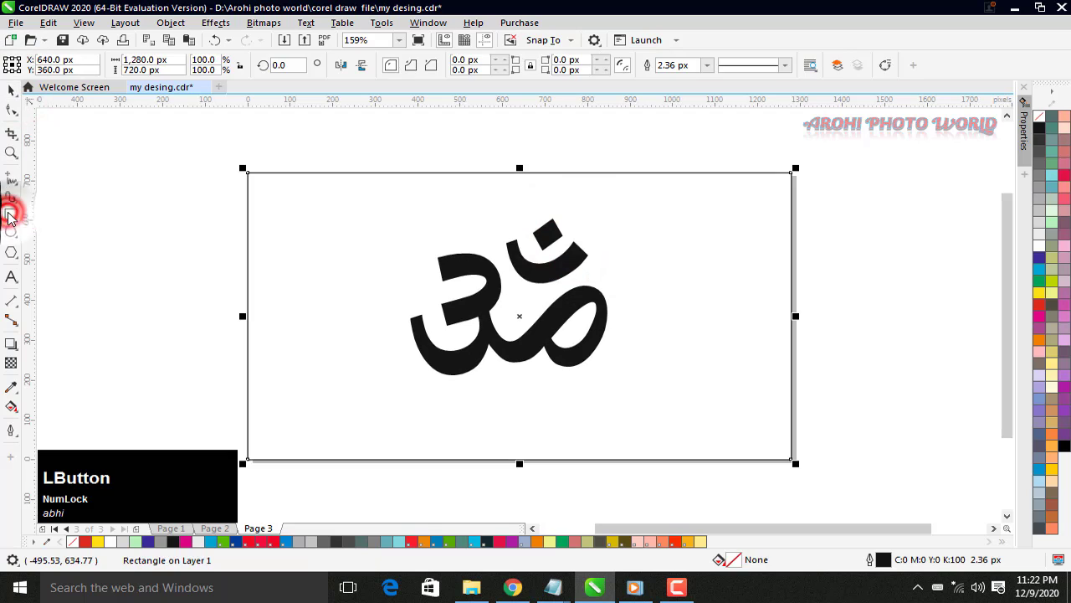
click(1039, 130)
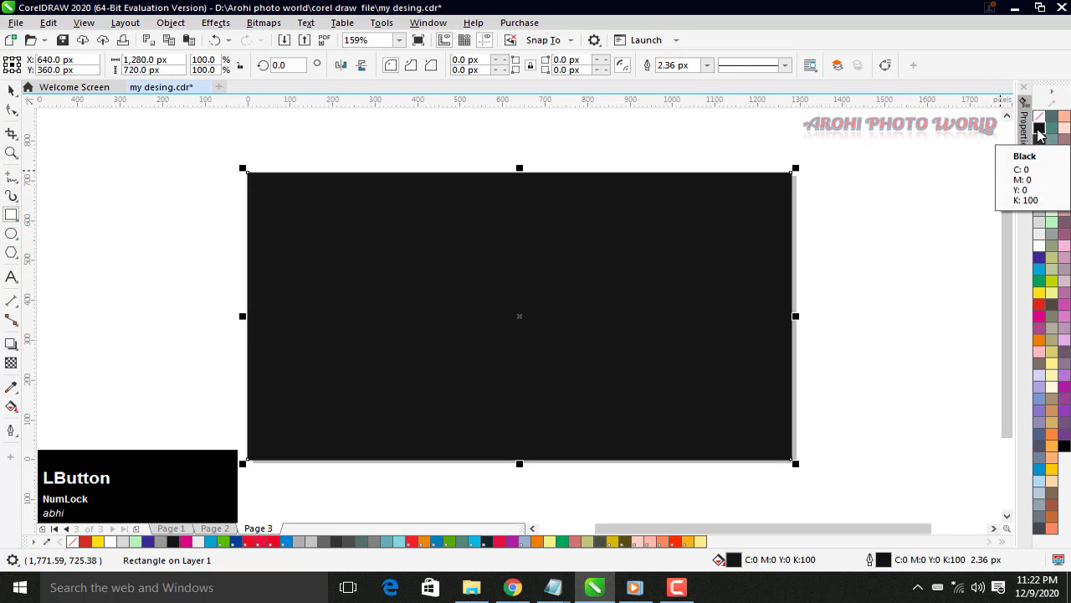
key(Page_Down)
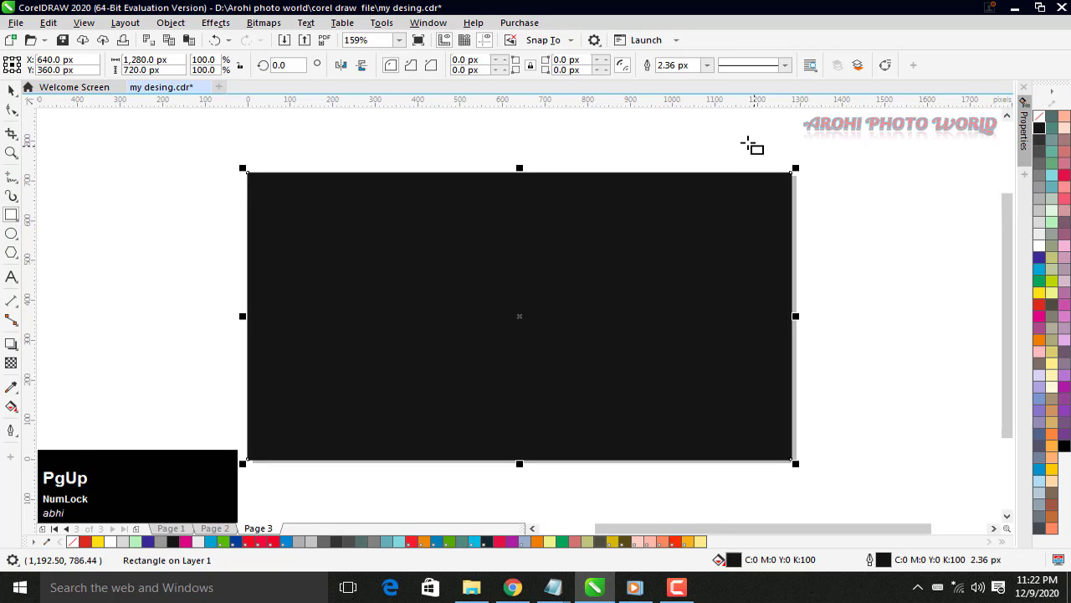
Select the Om text on the black background and fill it with white
click(10, 90)
drag(743, 125, 337, 489)
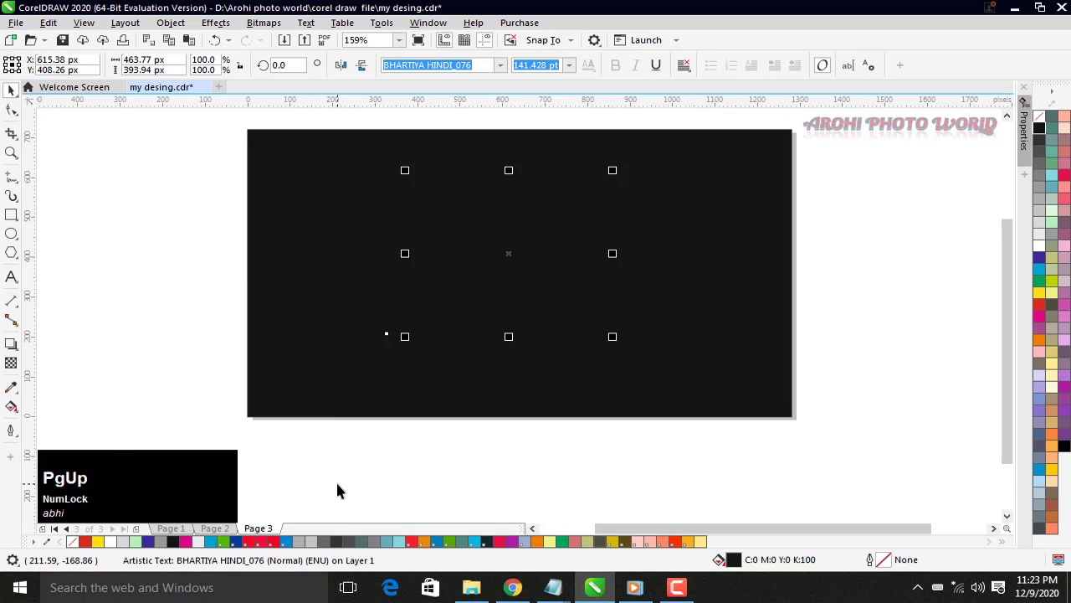
click(1039, 248)
click(832, 267)
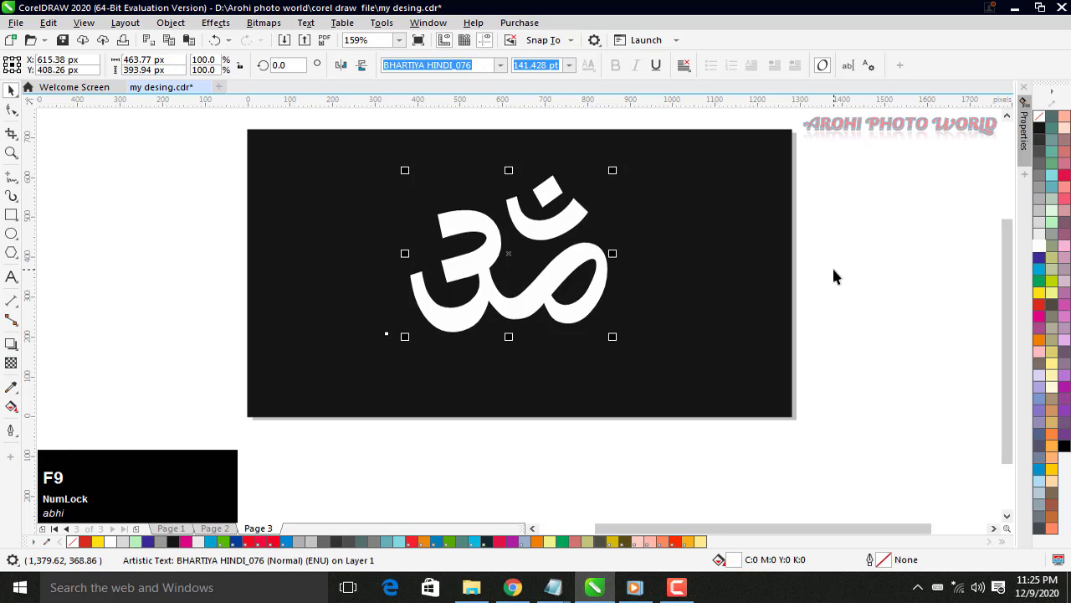
Duplicate the white Om text, place the copy beside the page and fill that copy with black
right_click(588, 249)
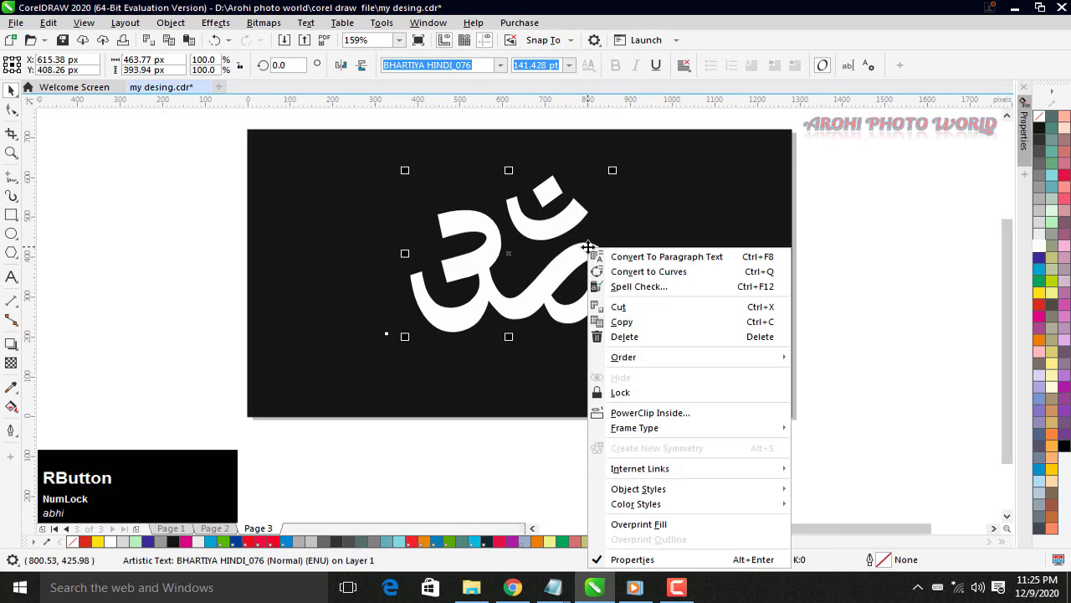
click(652, 322)
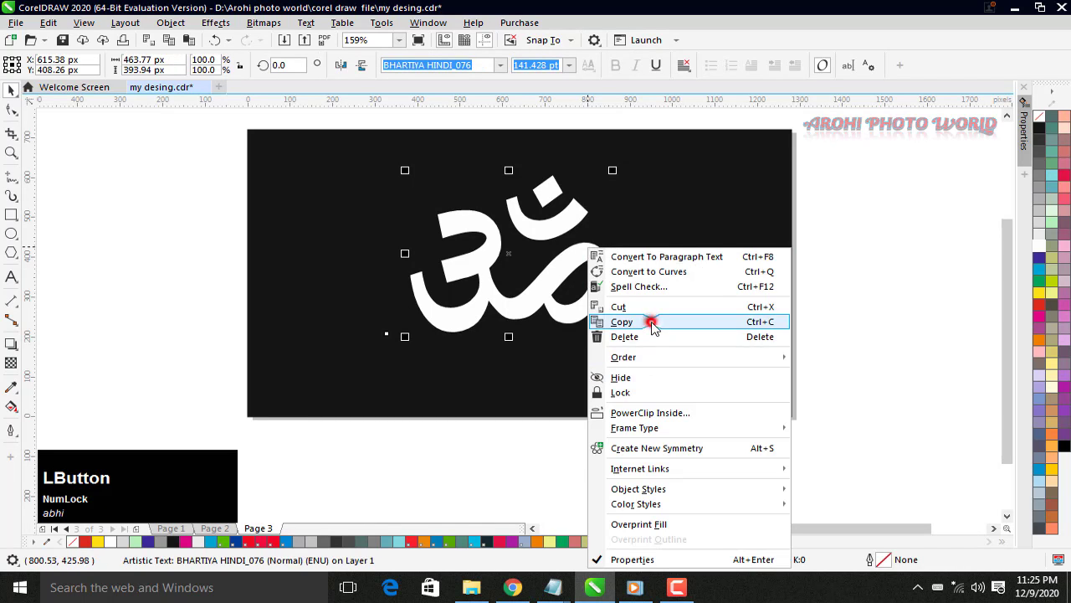
right_click(897, 246)
click(927, 346)
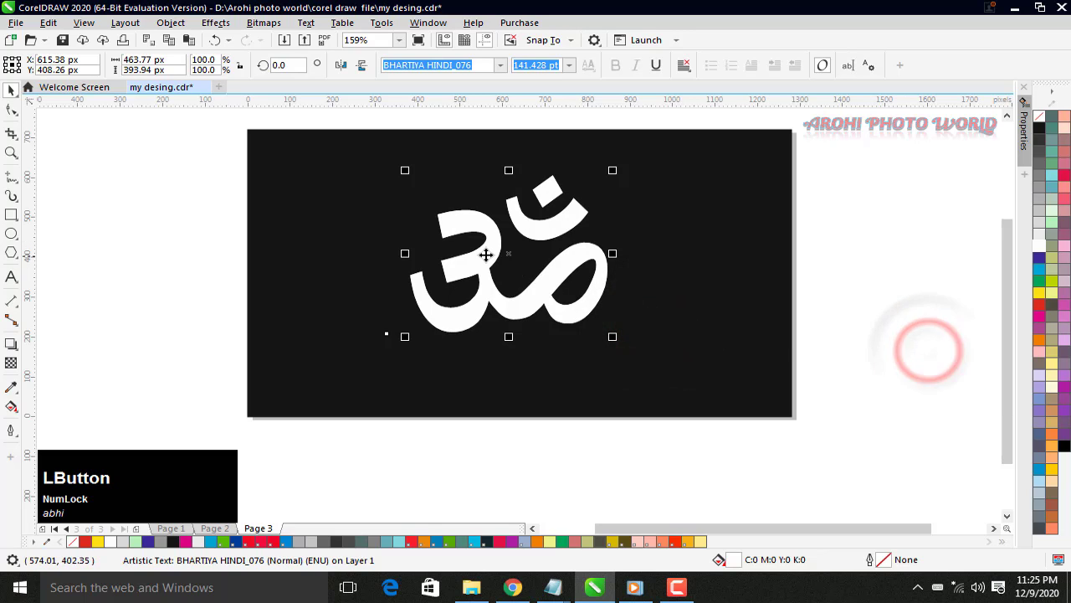
drag(485, 254, 131, 263)
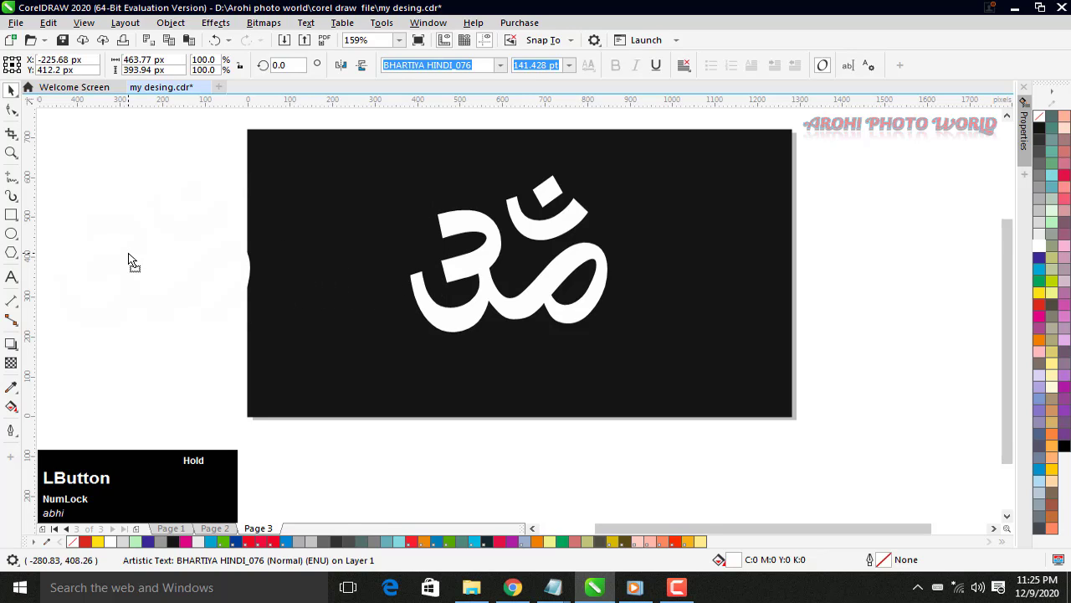
click(1040, 128)
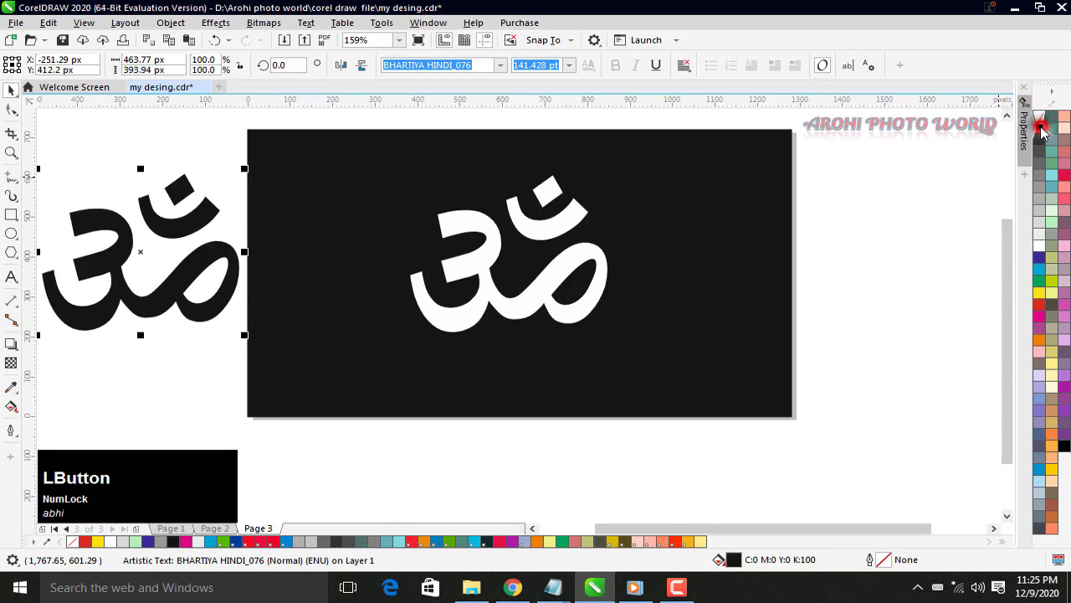
Start a Scatter effect on the white Om text in the middle of the page
click(544, 289)
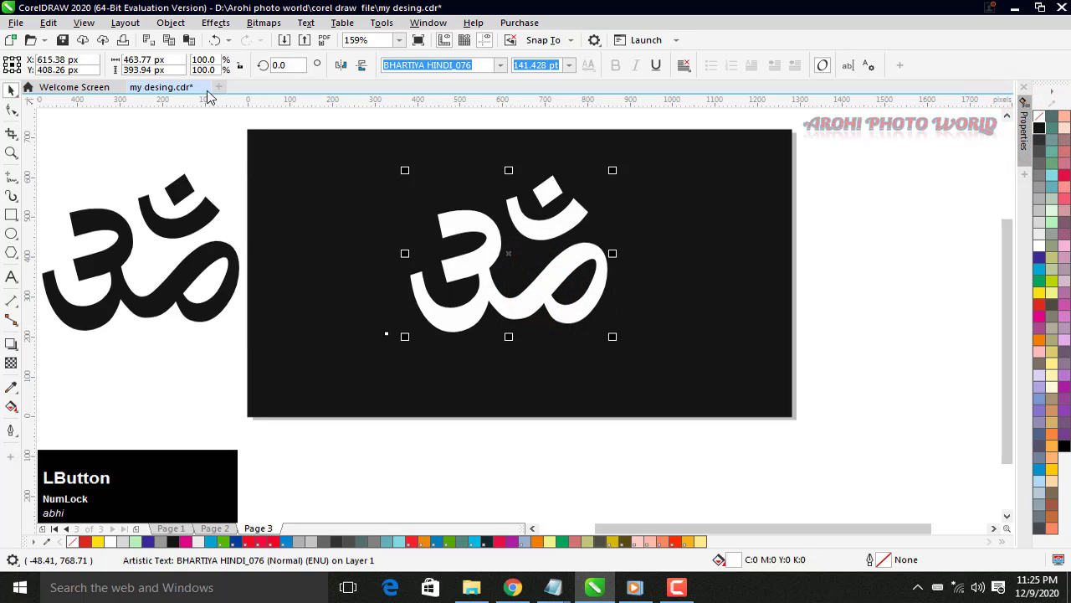
click(215, 22)
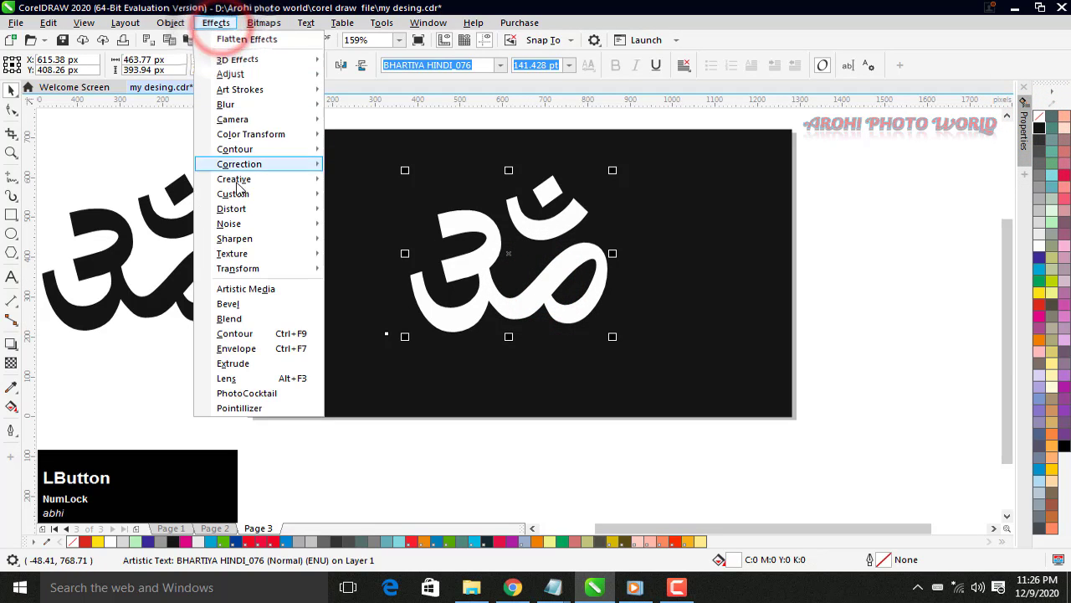
mouse_move(271, 182)
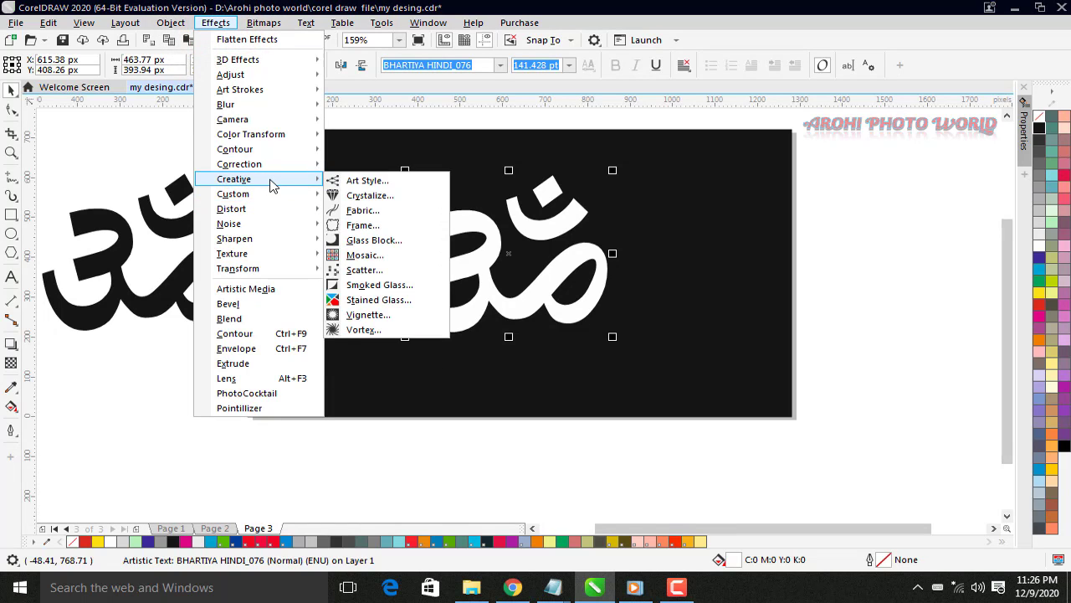
click(379, 273)
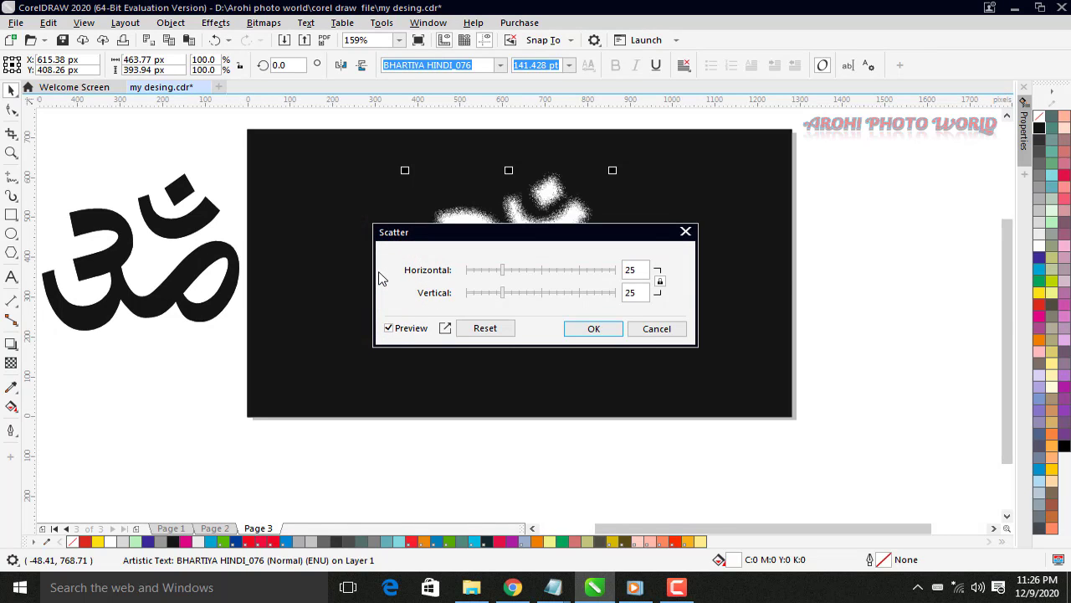
key(F9)
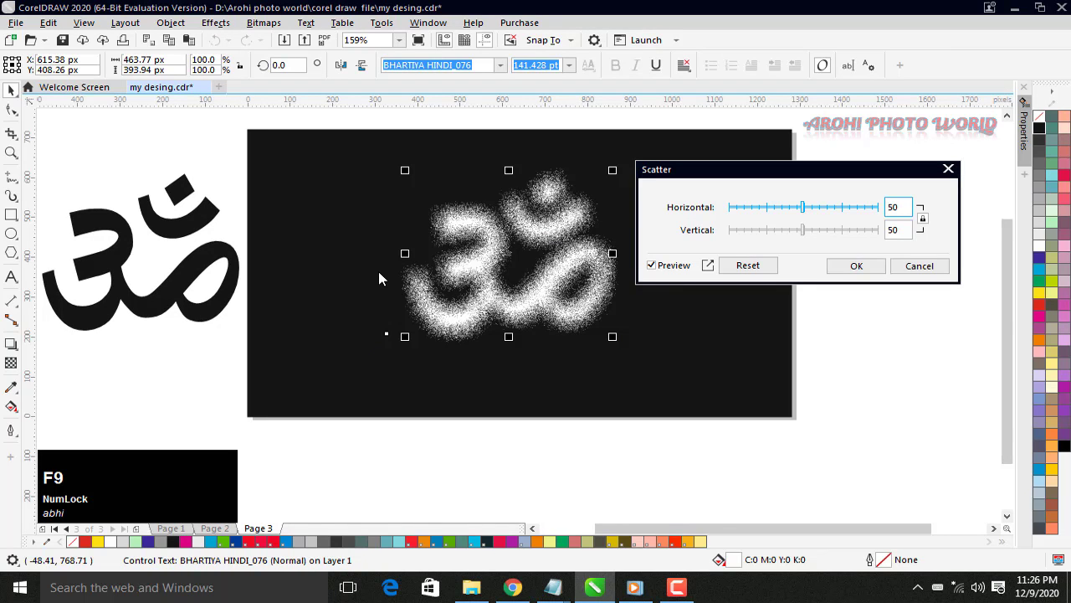
click(379, 272)
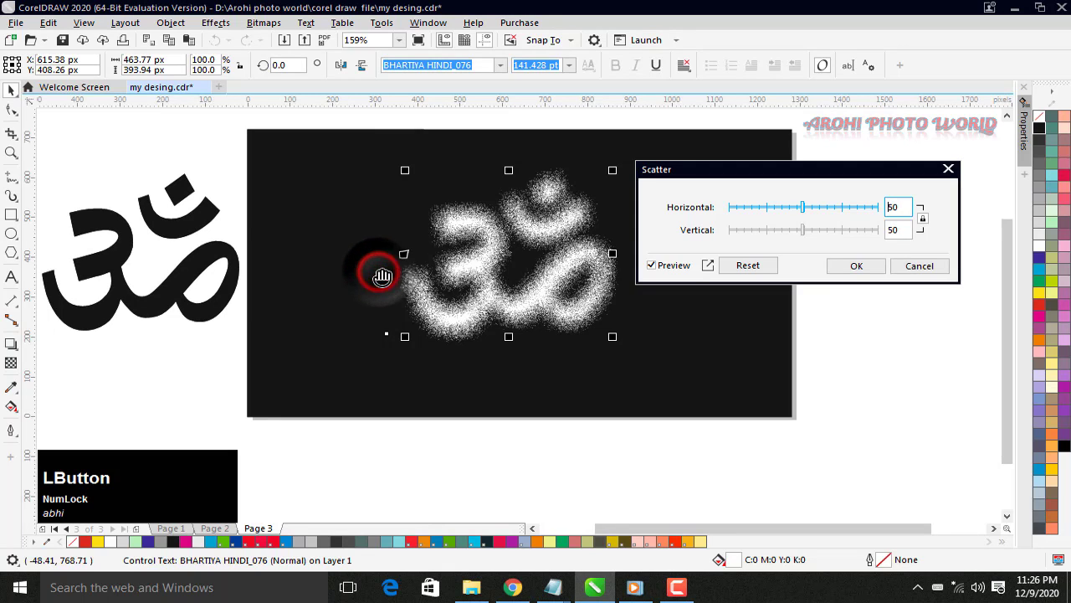
click(678, 588)
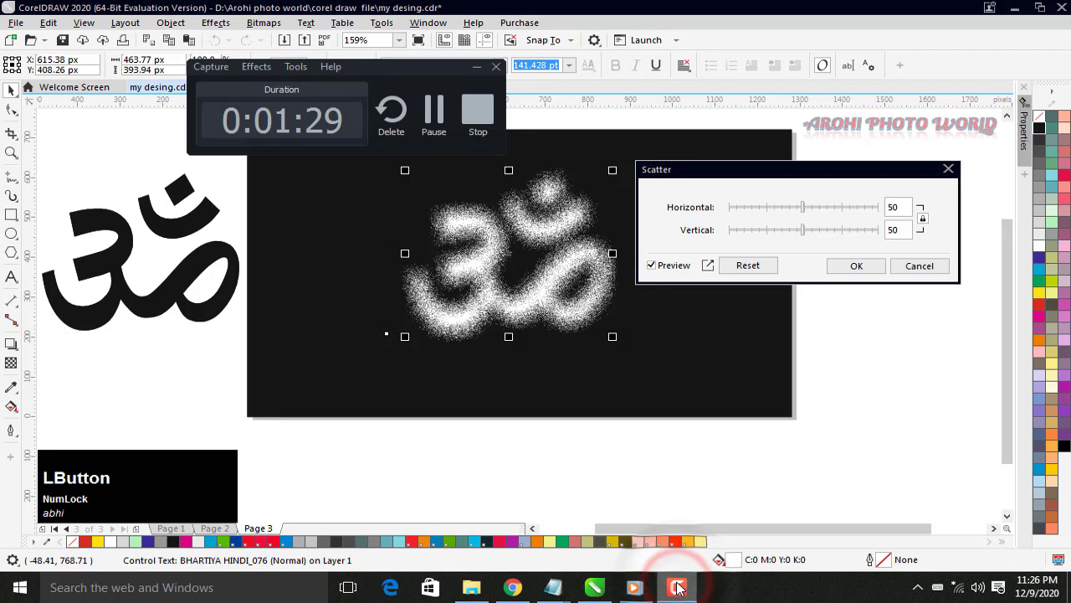
click(678, 588)
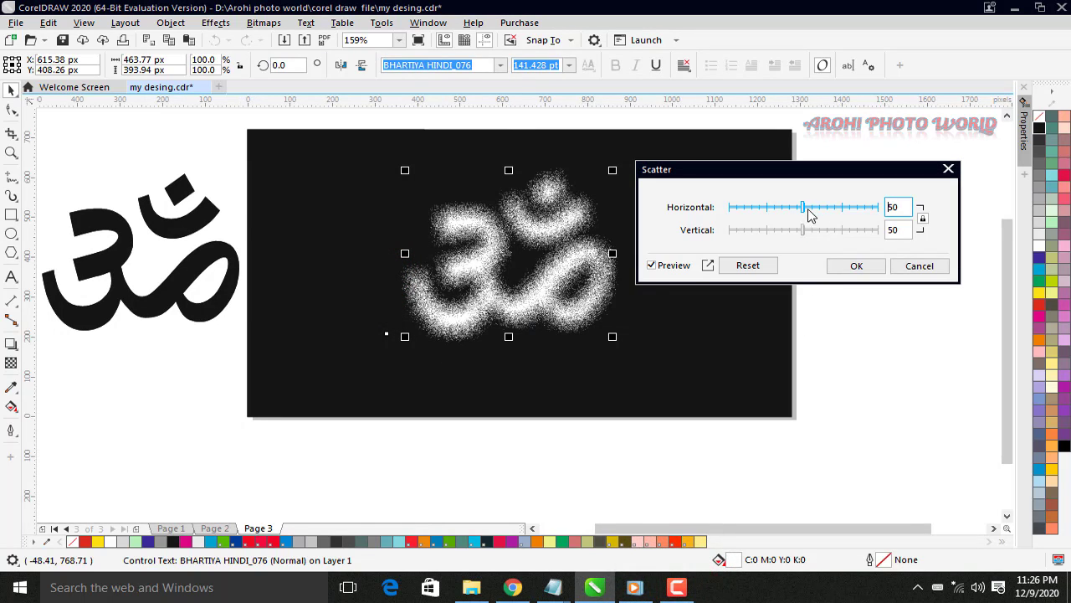
Set the Scatter effect's horizontal and vertical amounts to 36 and apply it to the white Om
drag(803, 208, 765, 209)
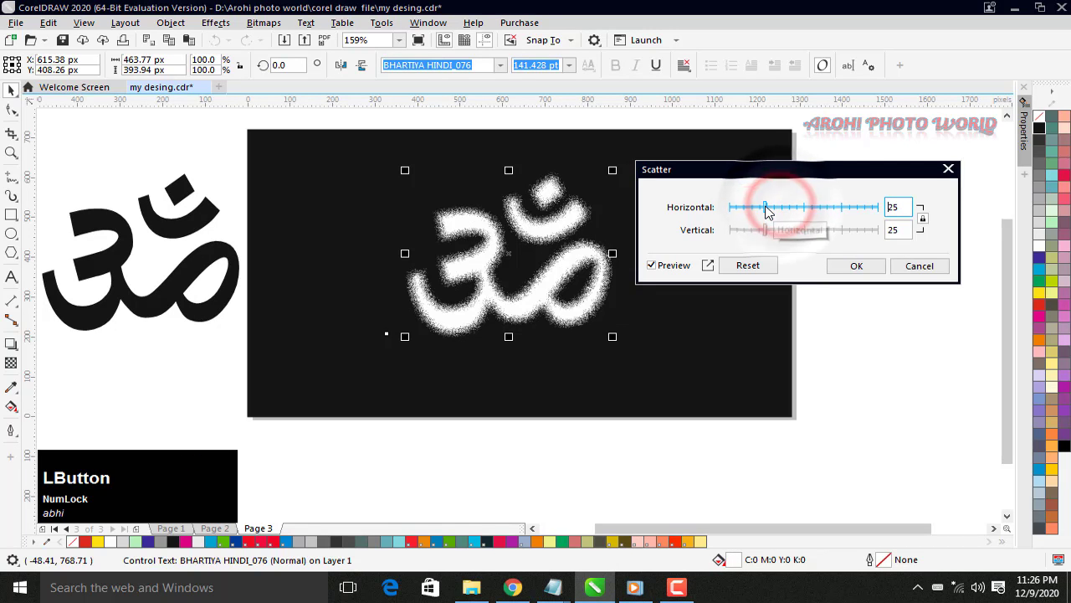
click(790, 231)
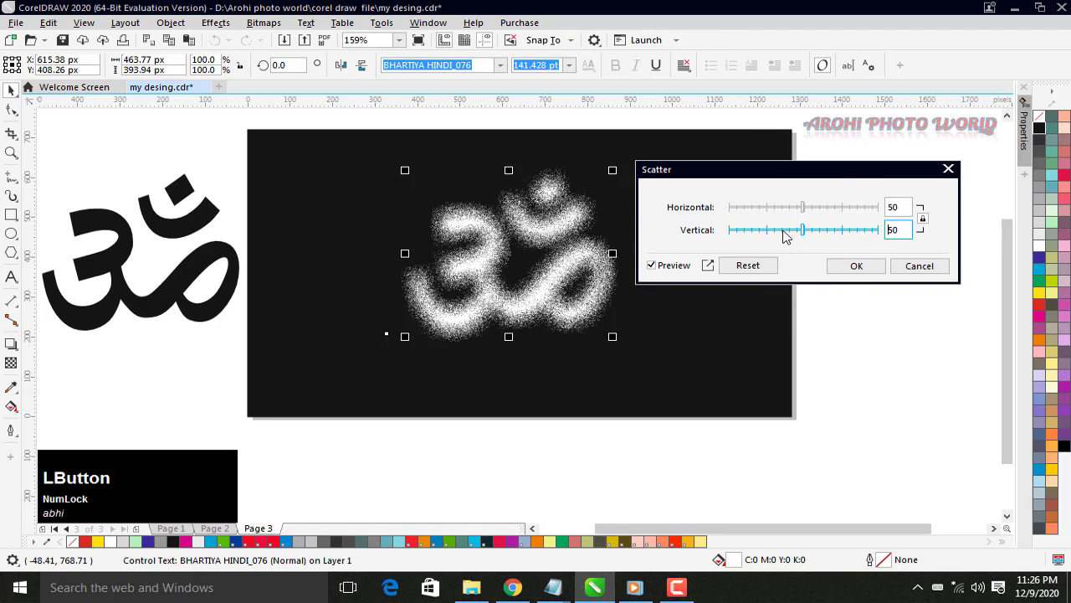
click(783, 230)
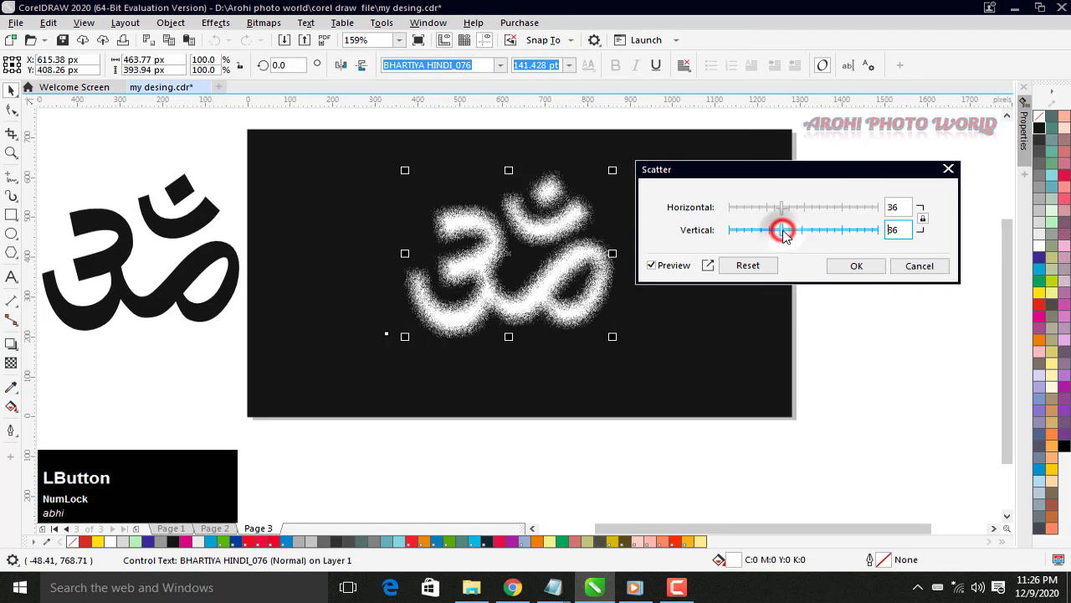
click(862, 266)
Align the black Om copy with the scattered white Om, centring it horizontally and vertically
click(185, 278)
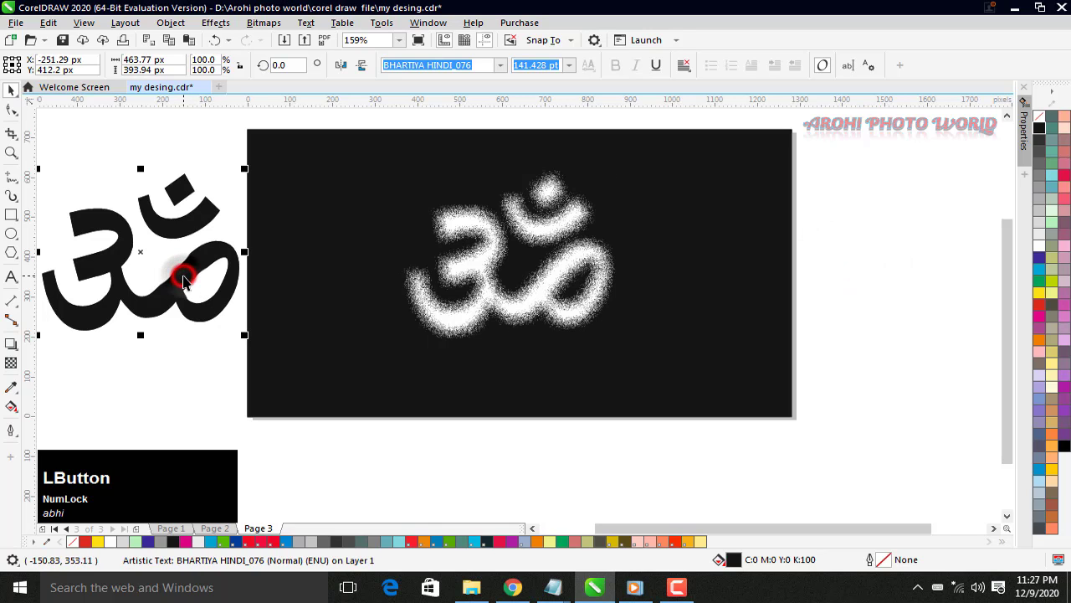
shift+click(577, 262)
key(c)
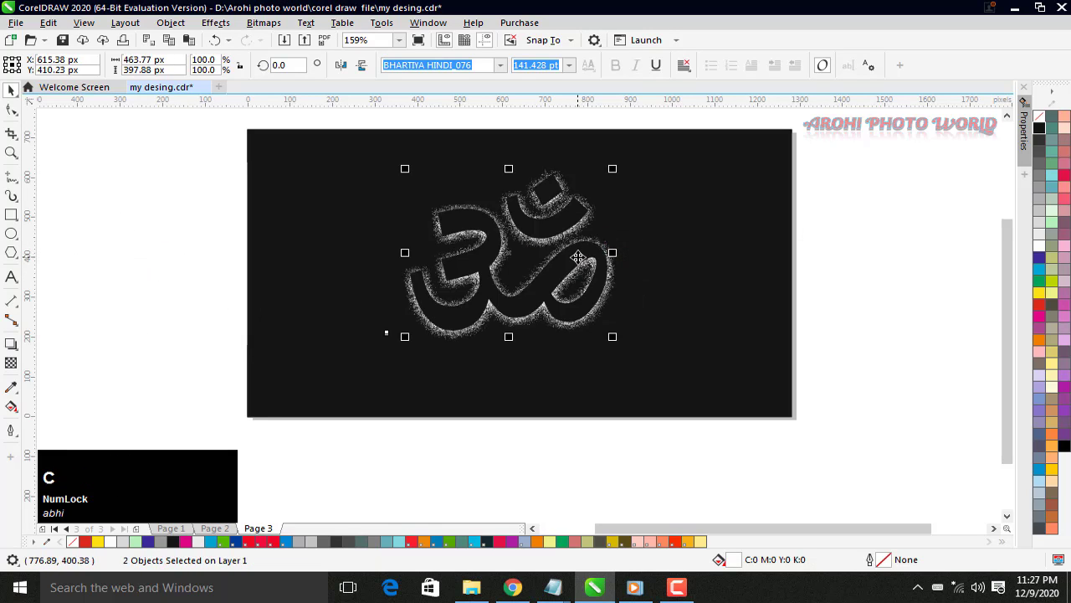
key(e)
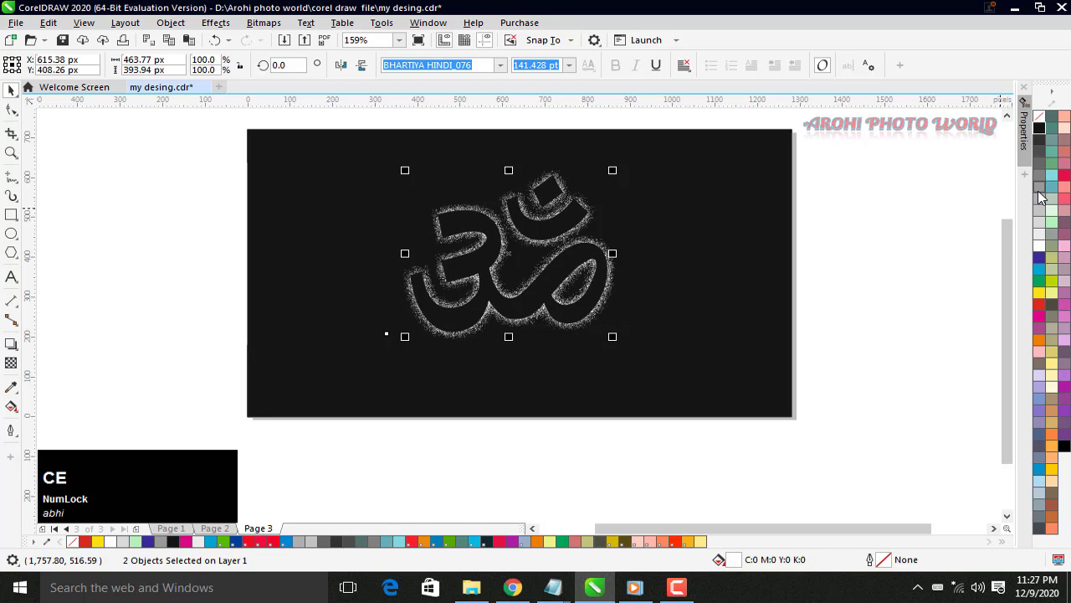
click(916, 253)
Fill the black Om copy with cyan and nudge it down 20 px from the scattered Om
click(574, 258)
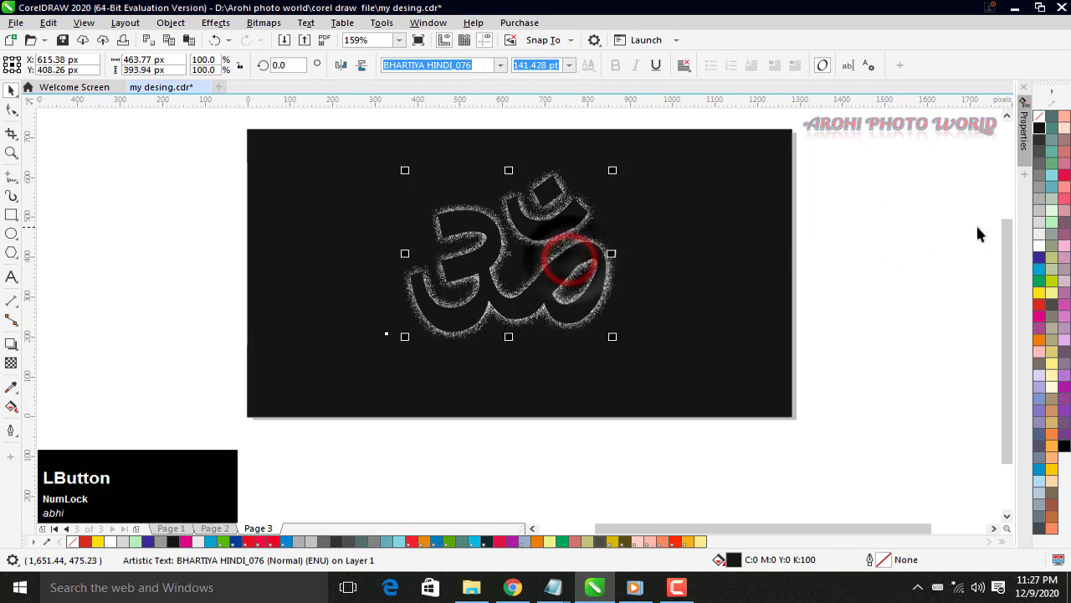
click(1039, 270)
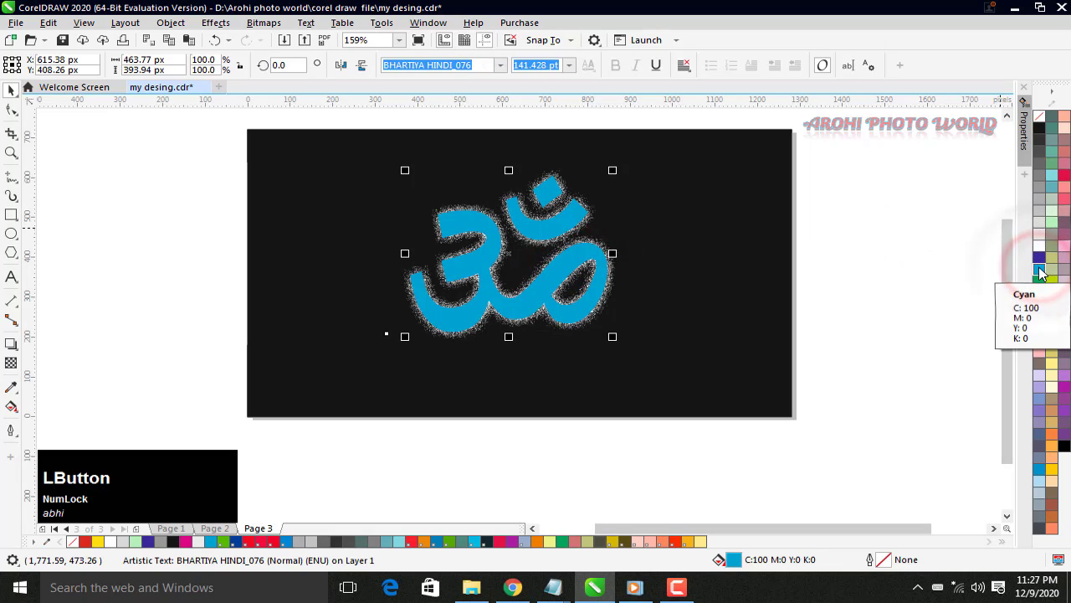
key(Down)
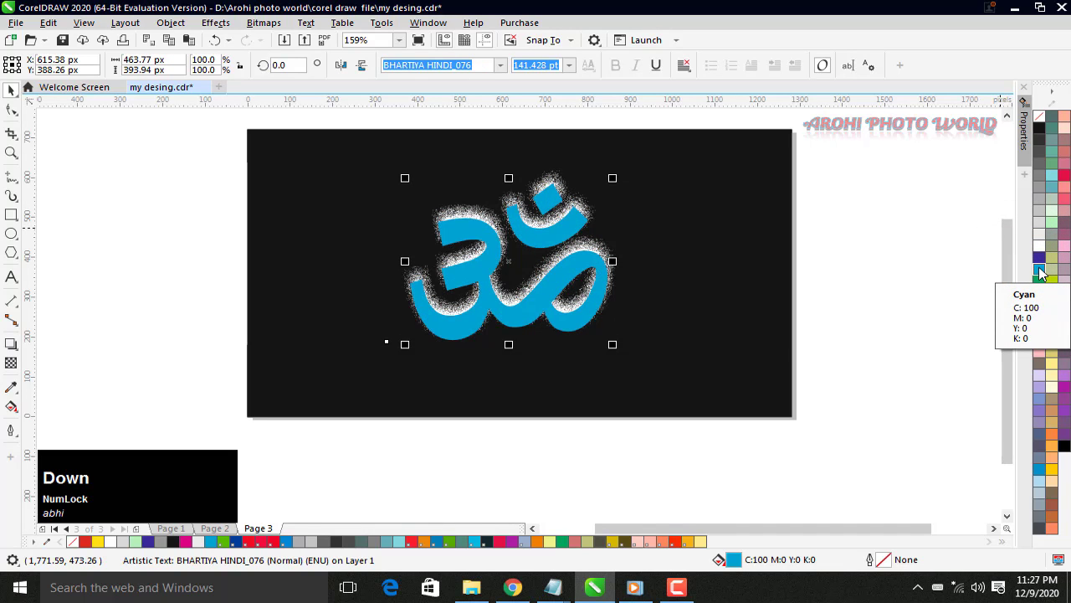
key(Down)
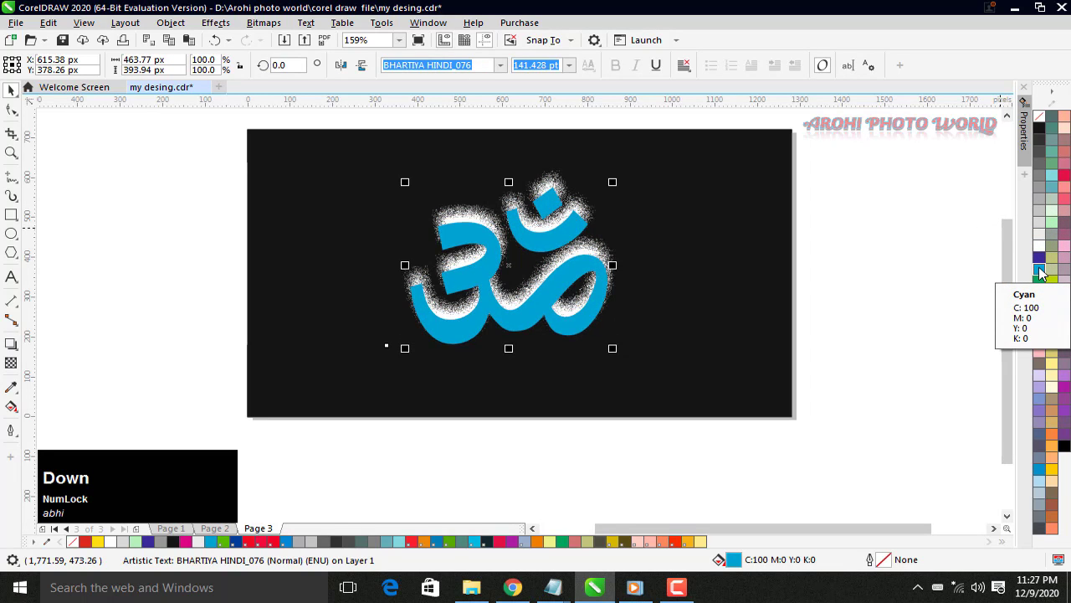
key(Up)
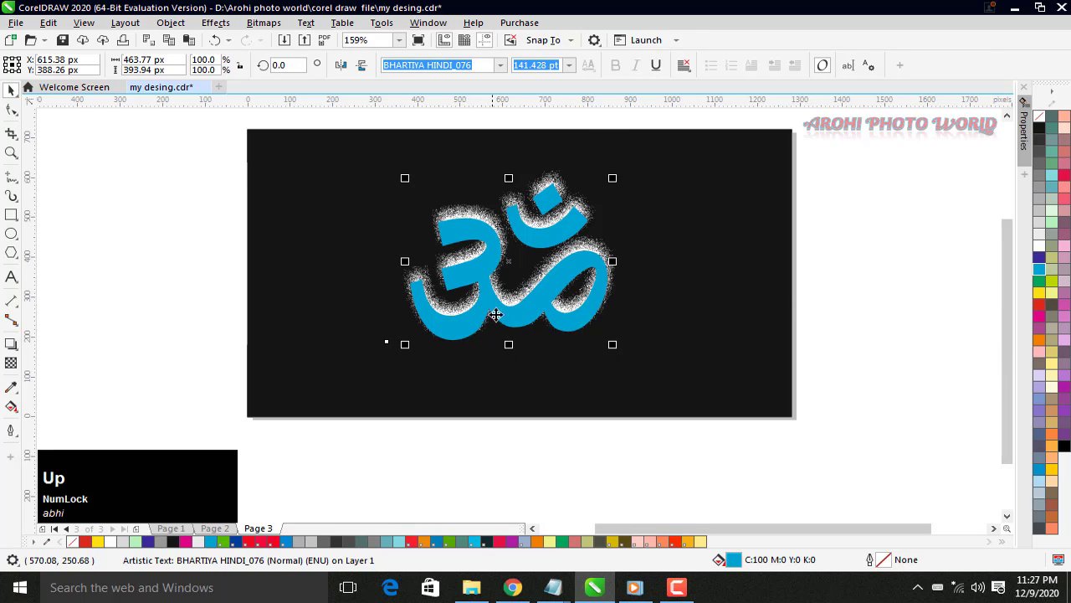
Give the cyan Om copy a white outline 2.0 px wide
key(z)
double_click(870, 559)
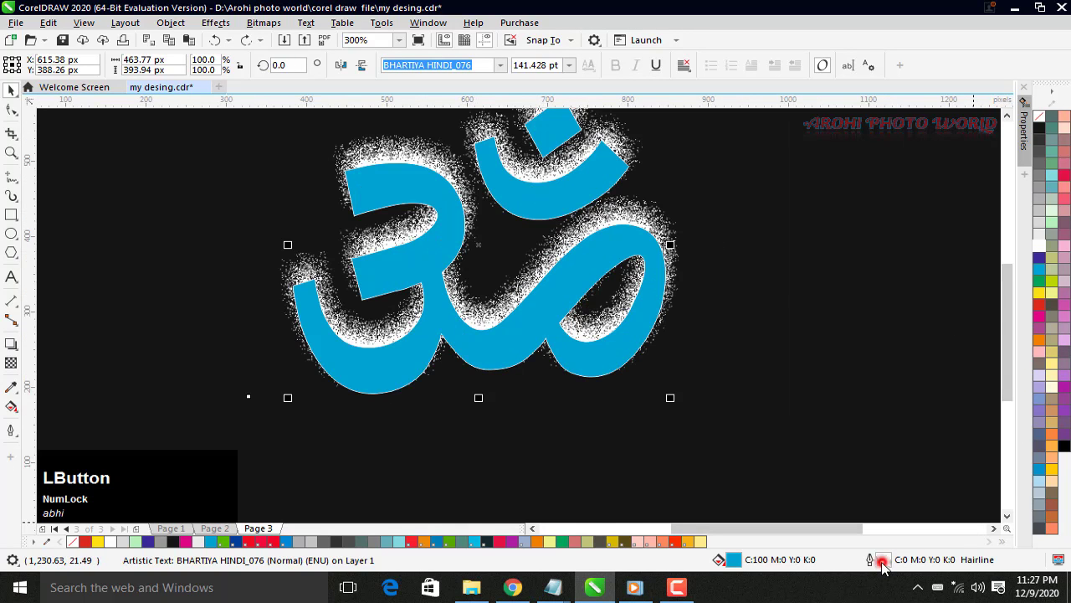
drag(586, 180, 812, 148)
click(671, 210)
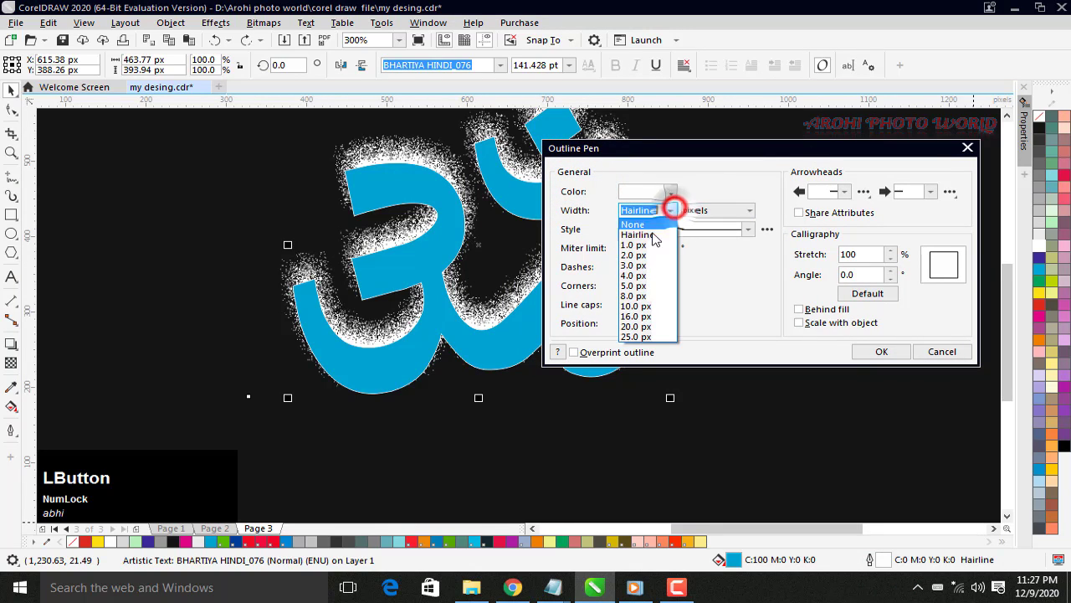
click(640, 254)
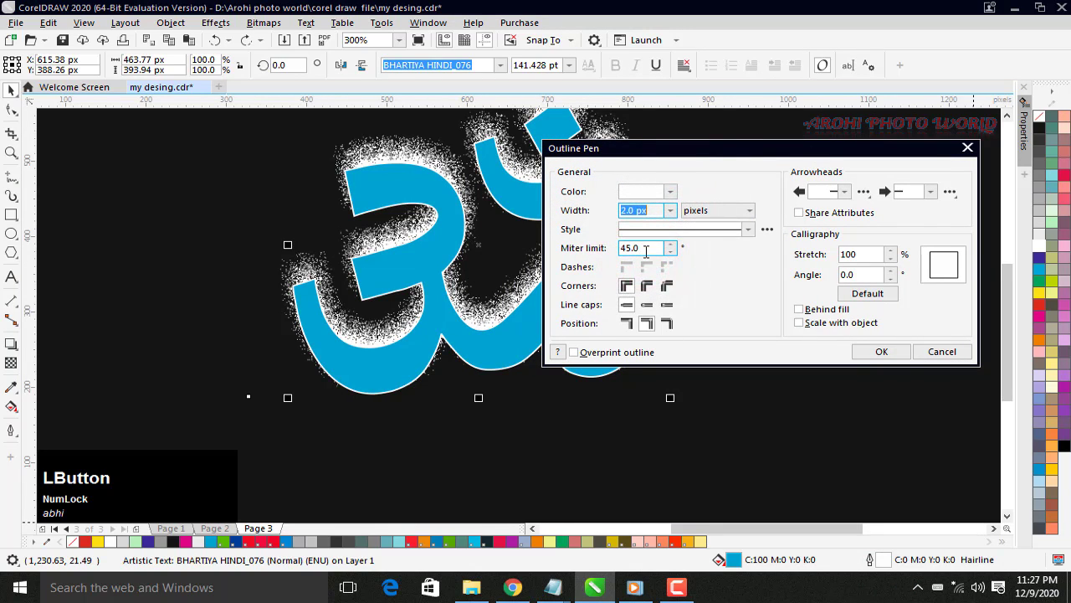
click(892, 353)
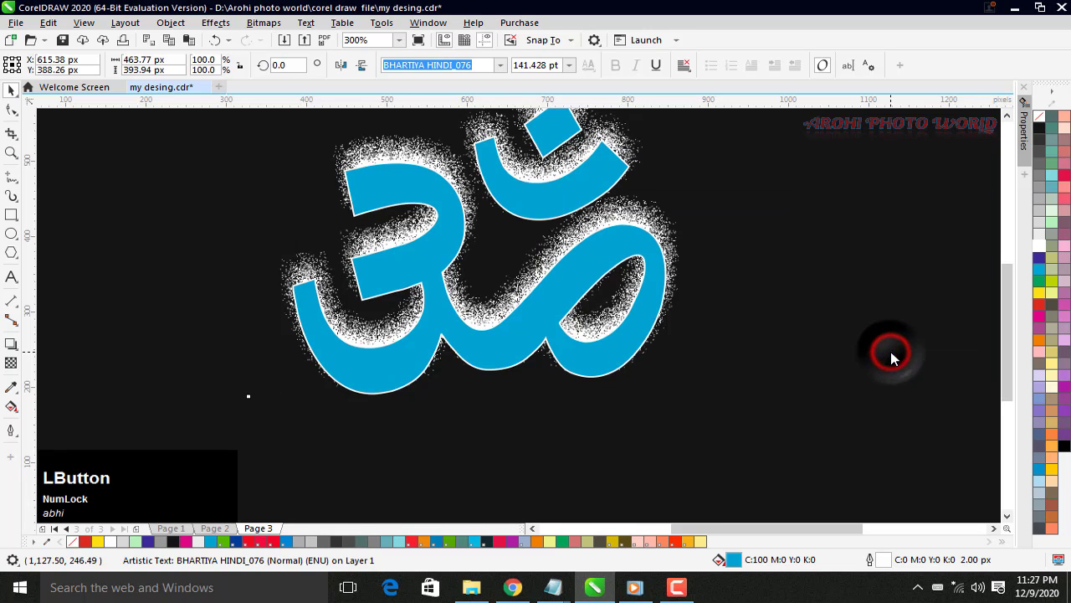
click(423, 255)
click(800, 202)
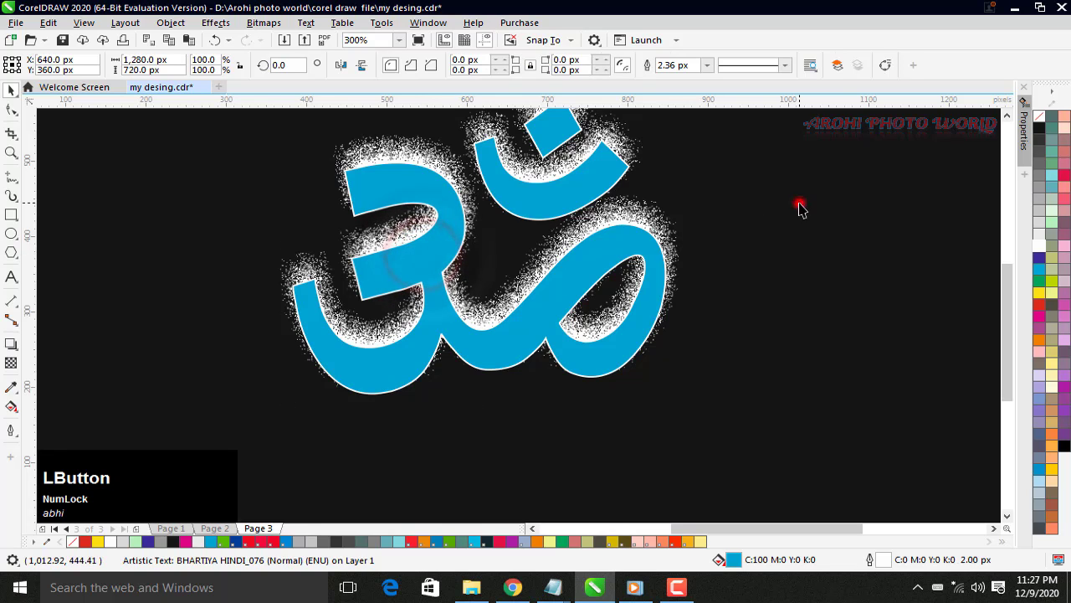
Apply a vertical linear fountain fill to the cyan Om, running from cyan at the top to white at the bottom
click(438, 264)
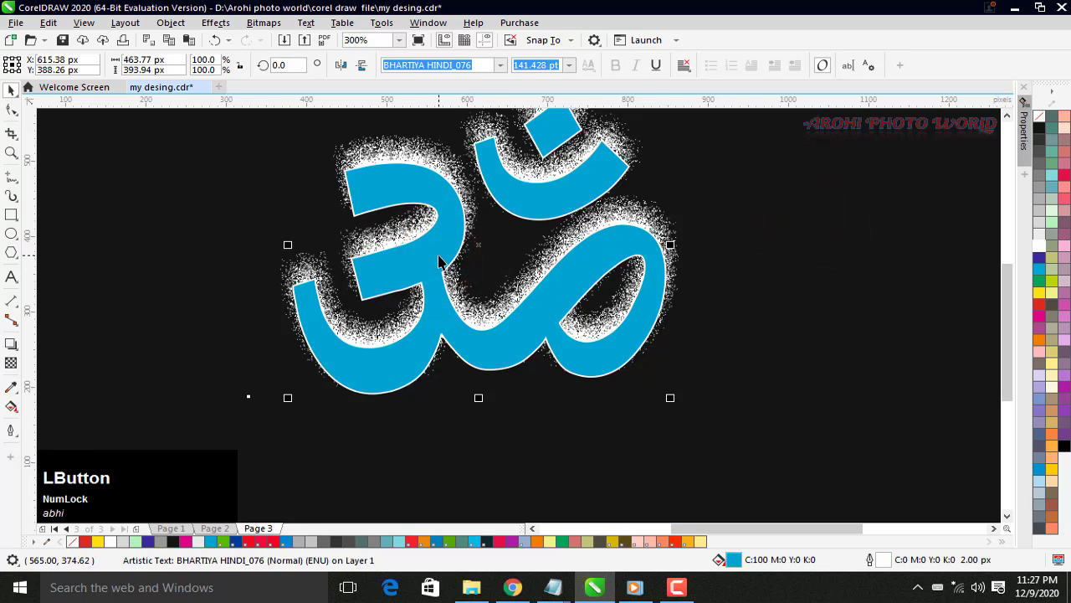
click(16, 412)
click(65, 406)
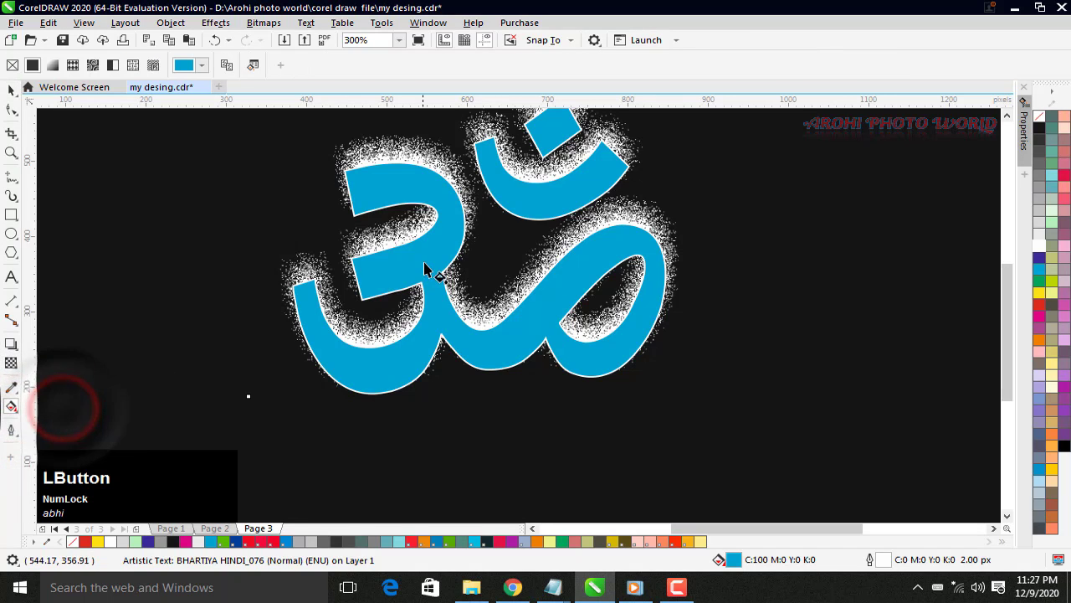
drag(424, 255, 619, 335)
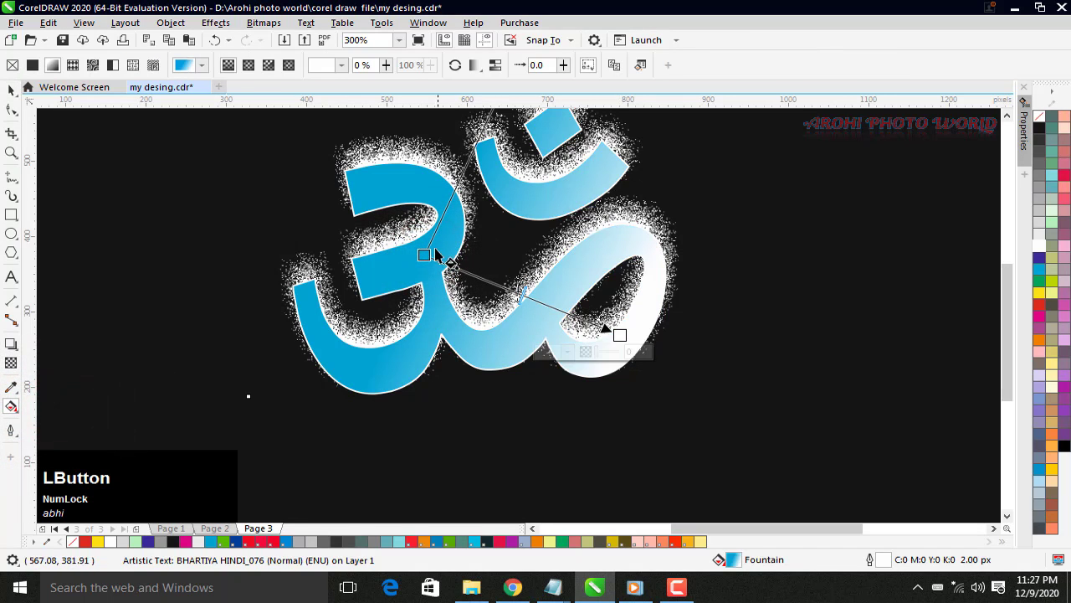
drag(427, 257, 536, 263)
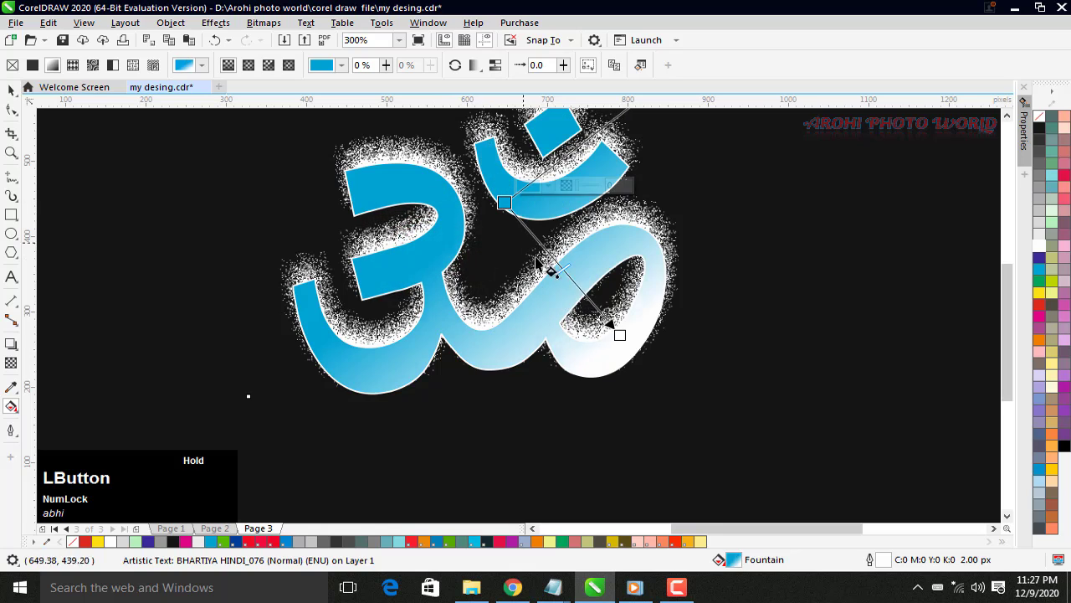
drag(618, 336, 504, 371)
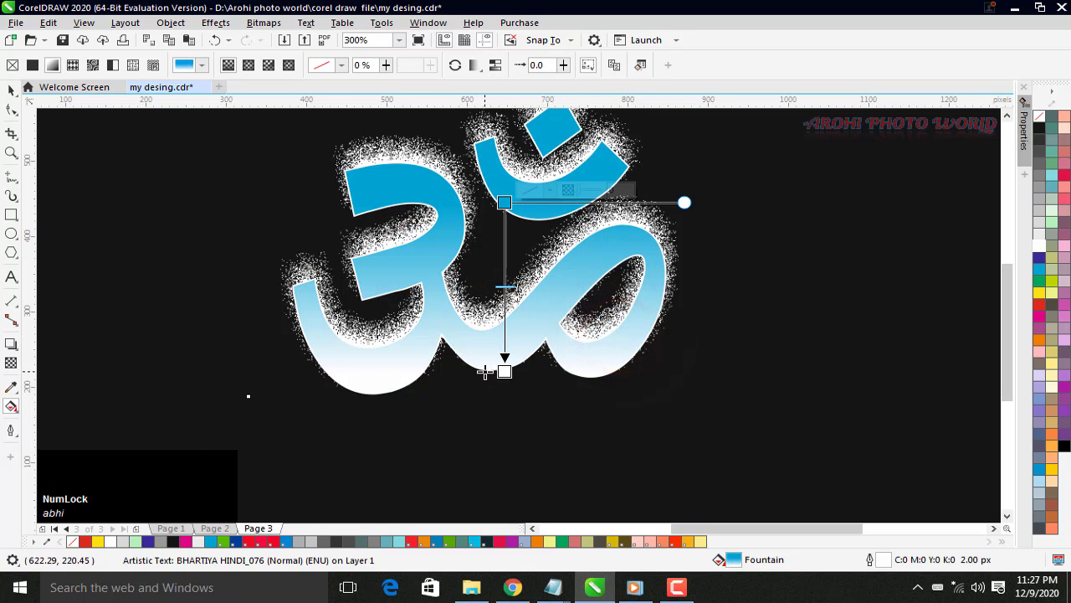
scroll(473, 362, down, 2)
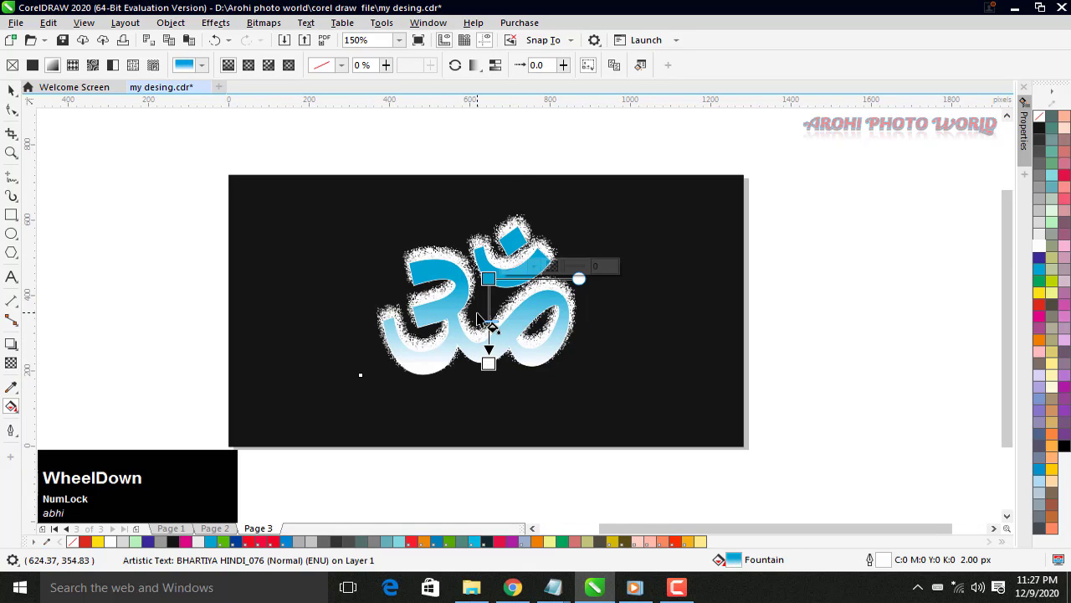
scroll(477, 318, up, 2)
Set the lower end colour of the Om's fountain fill to dark blue, C 89, M 43, Y 9, K 27
click(500, 414)
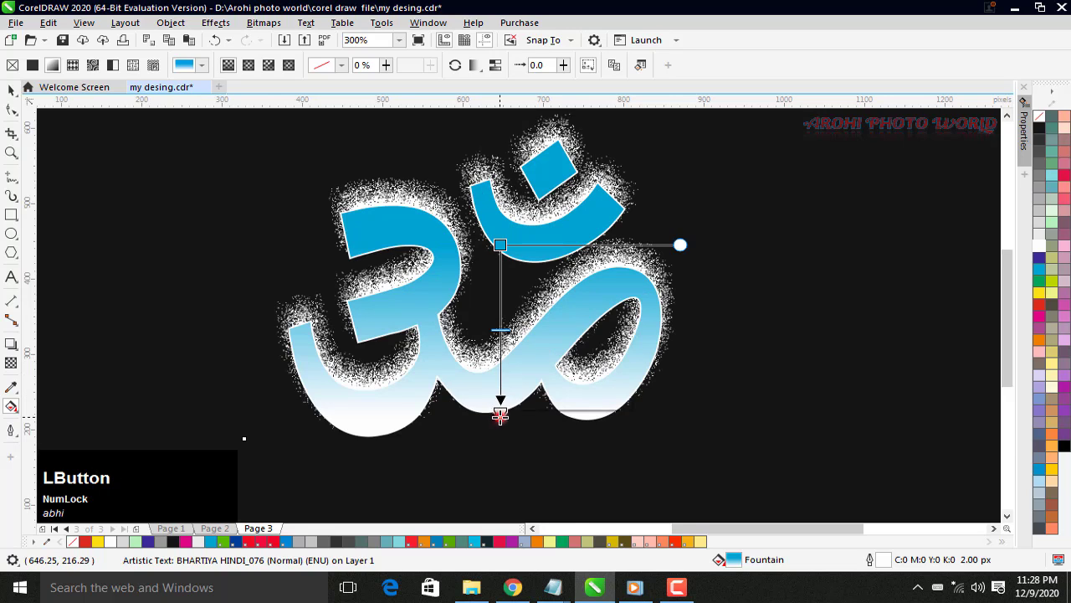
click(529, 403)
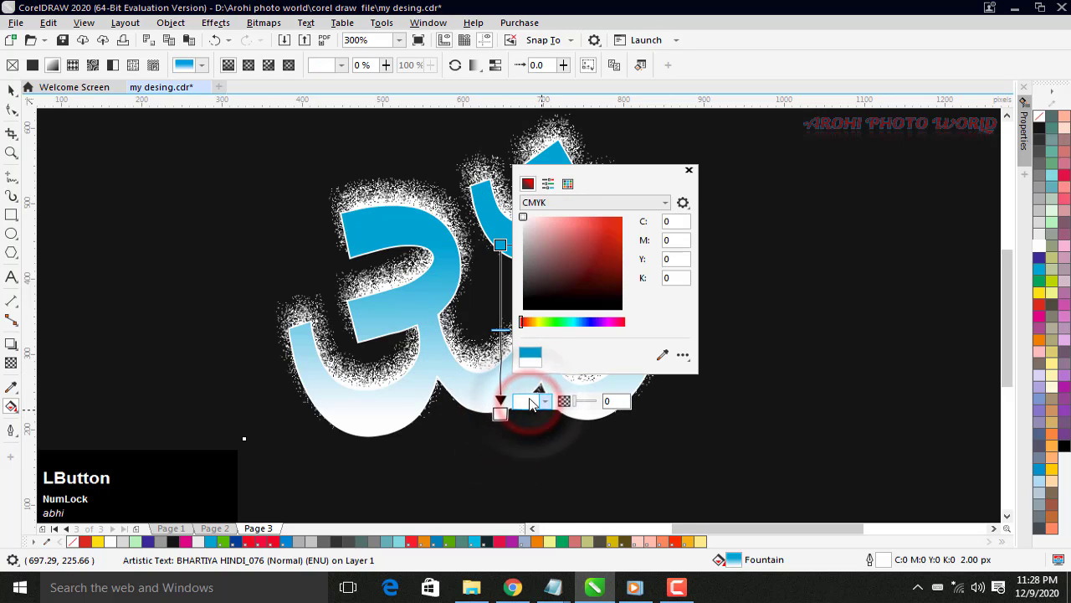
click(581, 322)
click(606, 247)
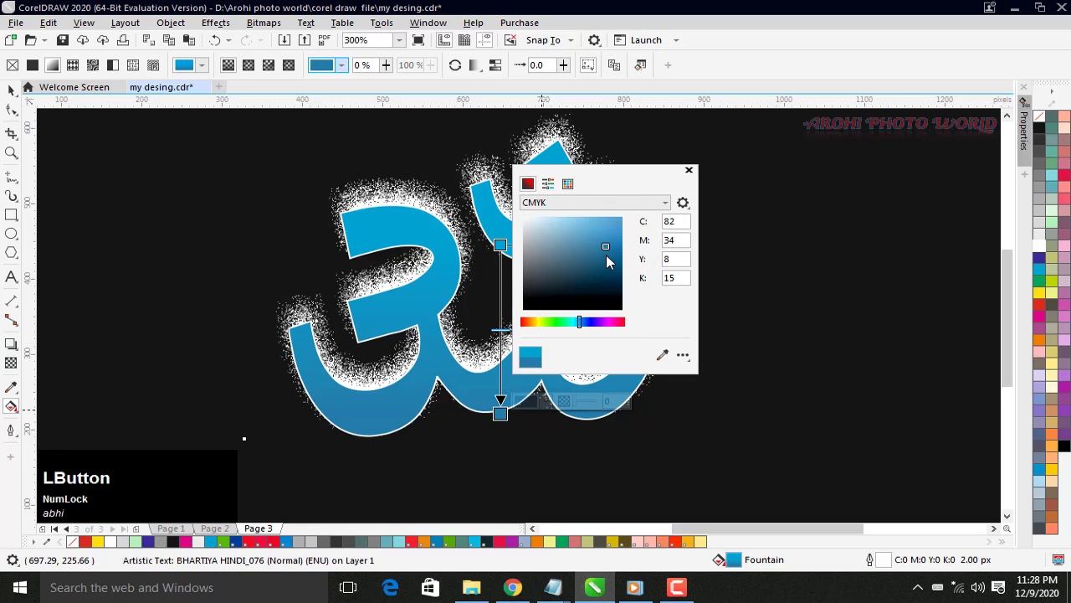
click(611, 260)
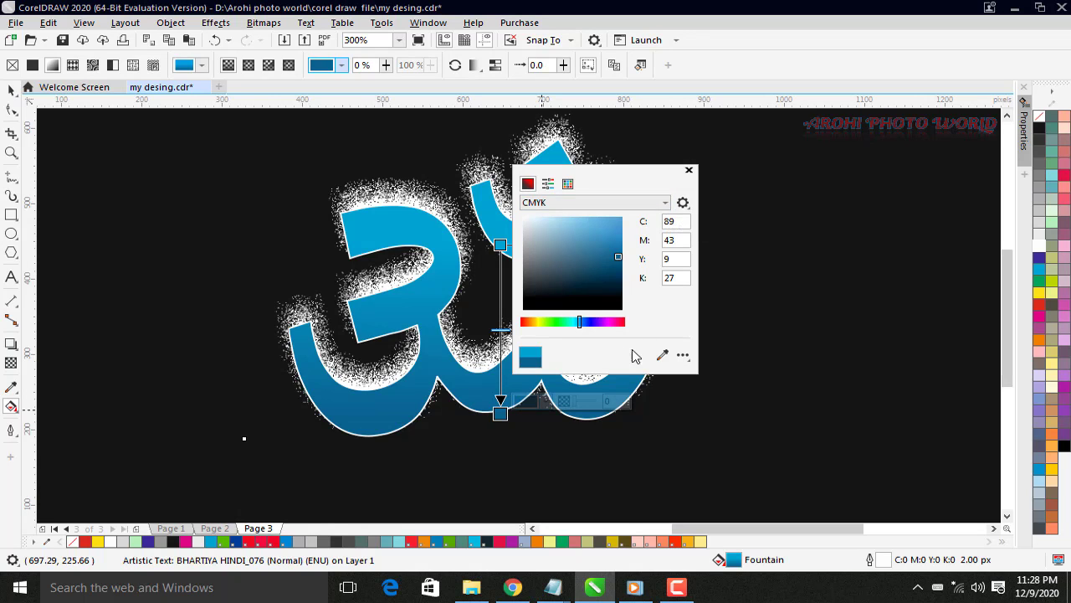
click(778, 277)
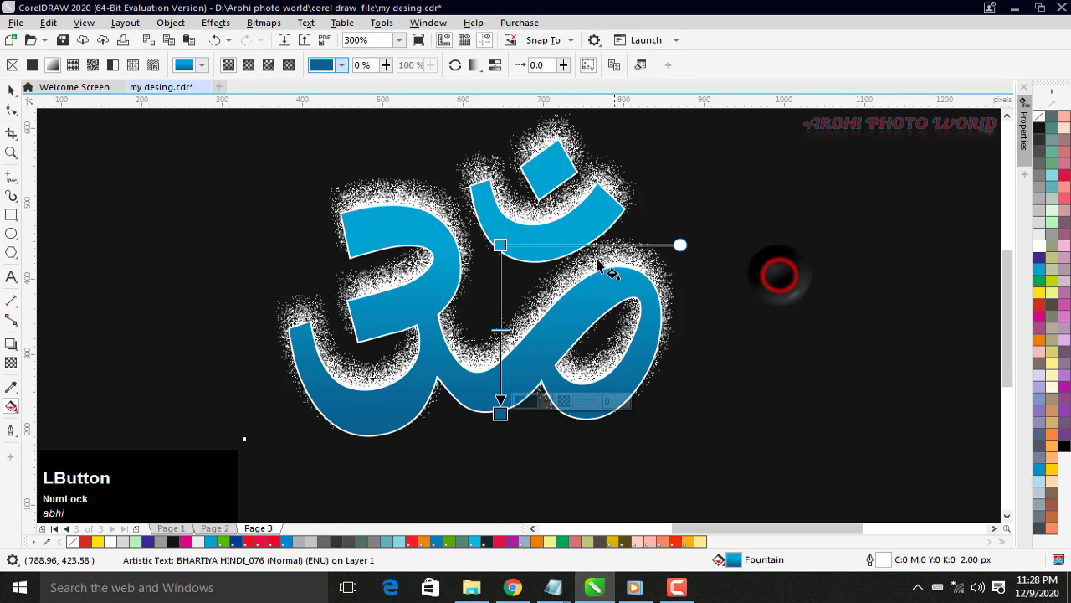
Set the upper start colour of the Om's fountain fill to light blue, C 64, M 2, Y 0, K 0, and deselect it
click(499, 244)
click(525, 232)
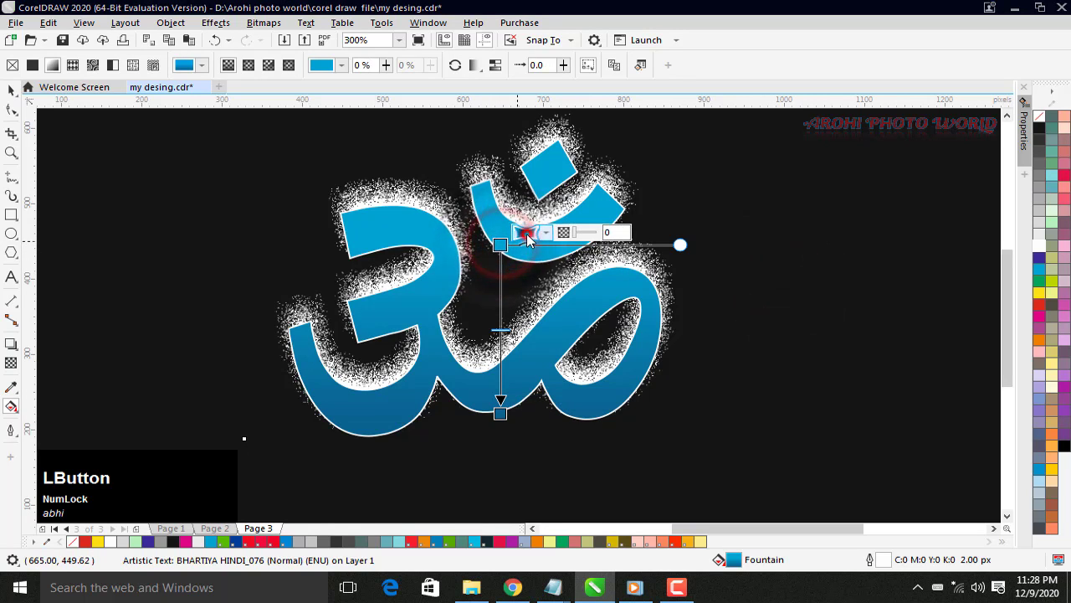
click(531, 261)
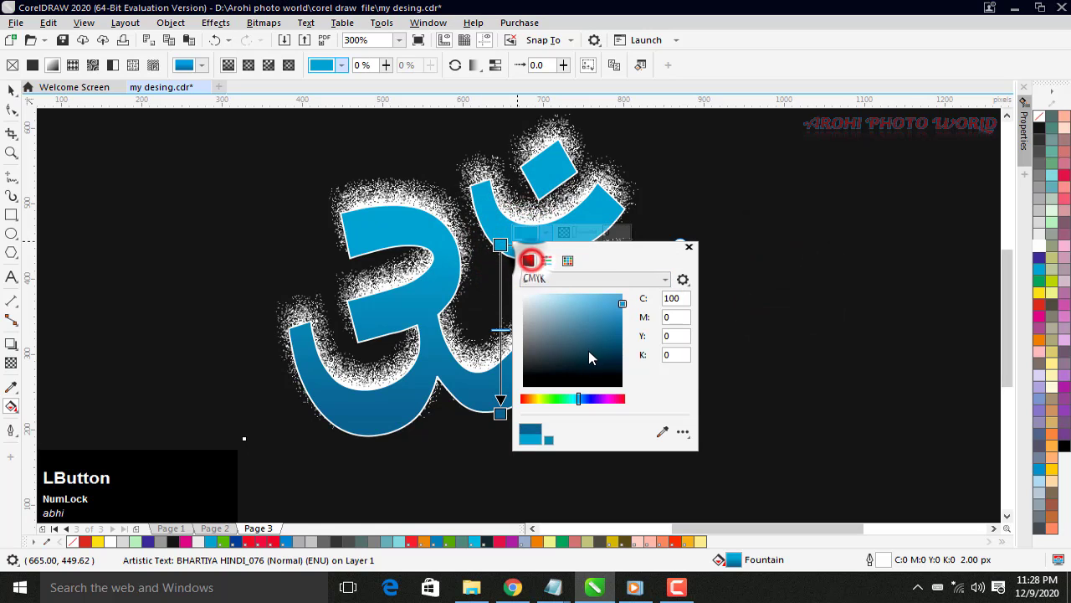
click(593, 299)
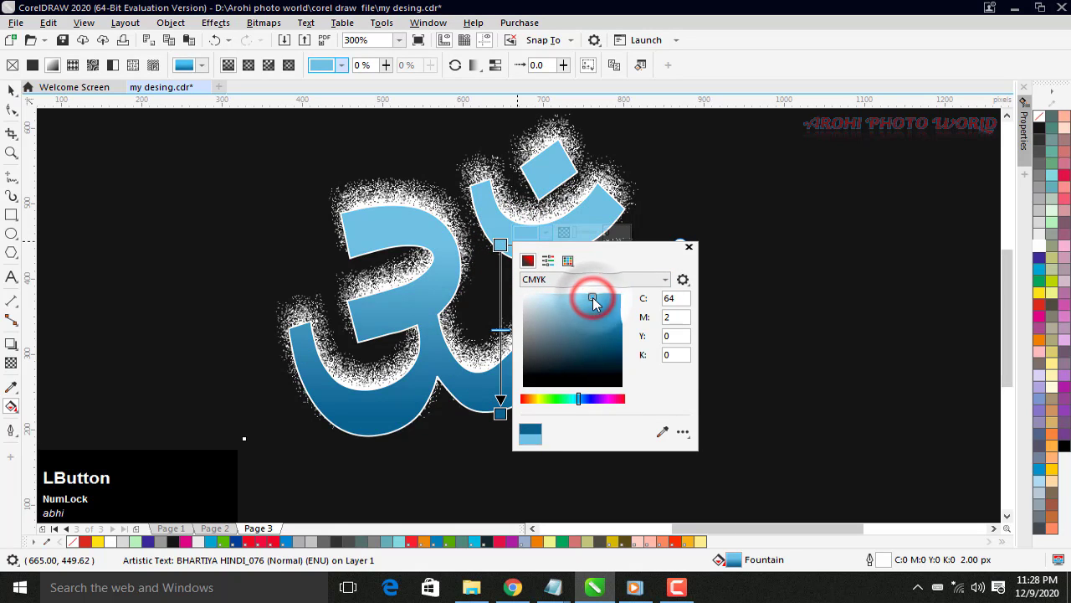
click(760, 248)
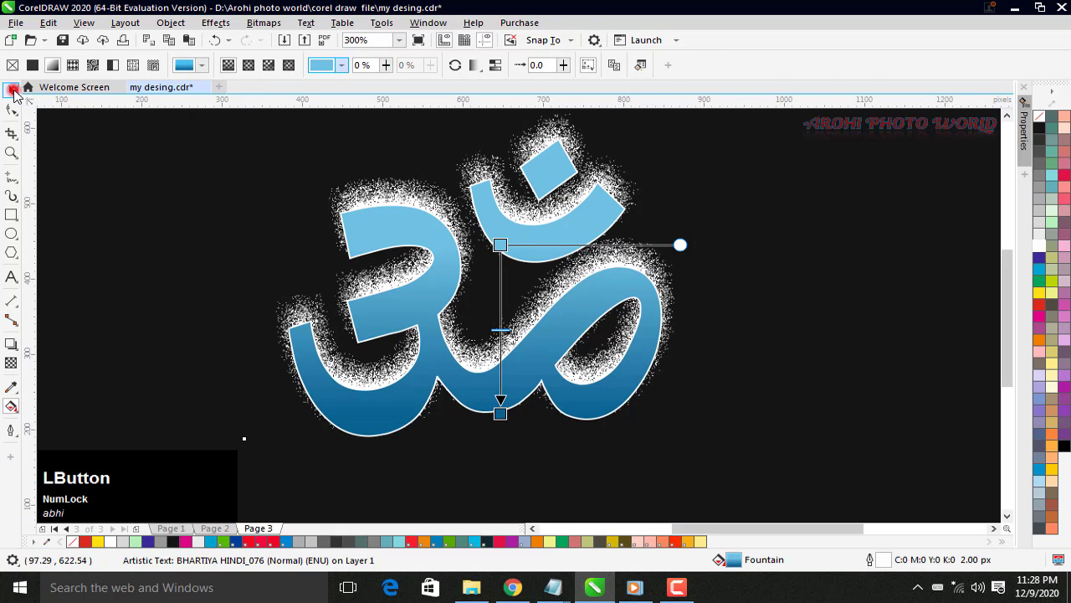
click(11, 90)
click(787, 257)
scroll(787, 256, down, 2)
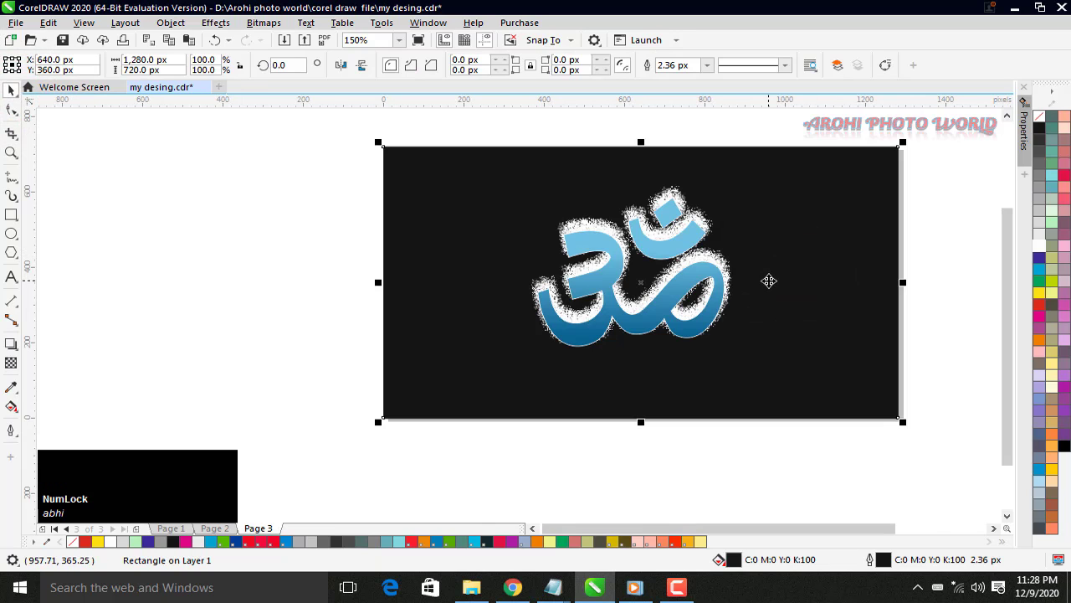
key(shift+F4)
click(883, 308)
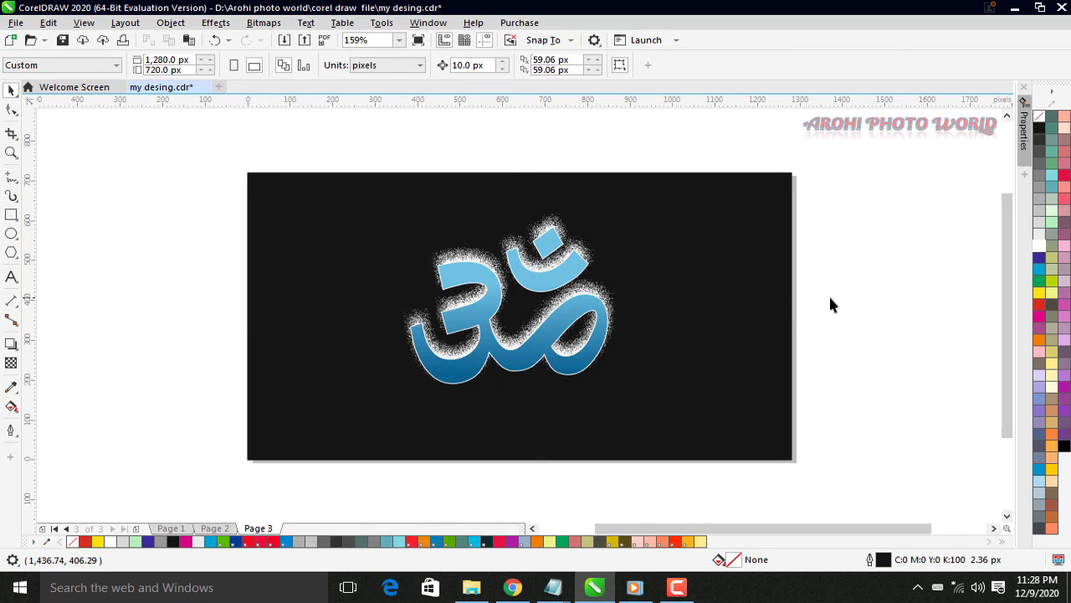
Give the black background rectangle an elliptical fountain fill from white to black, centred behind the Om and spreading across most of the page
click(735, 264)
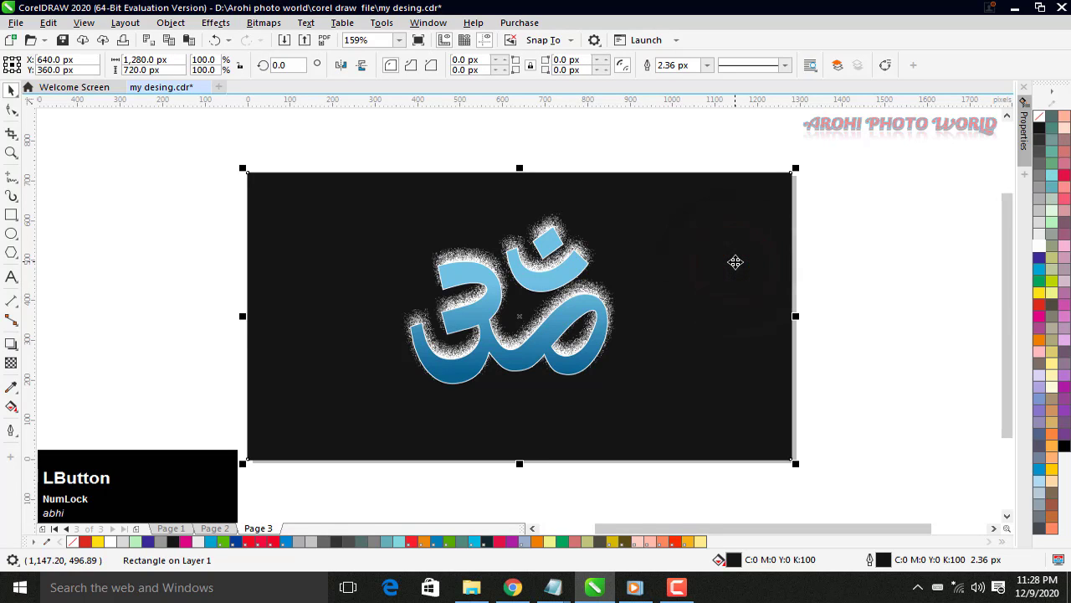
click(20, 415)
click(58, 406)
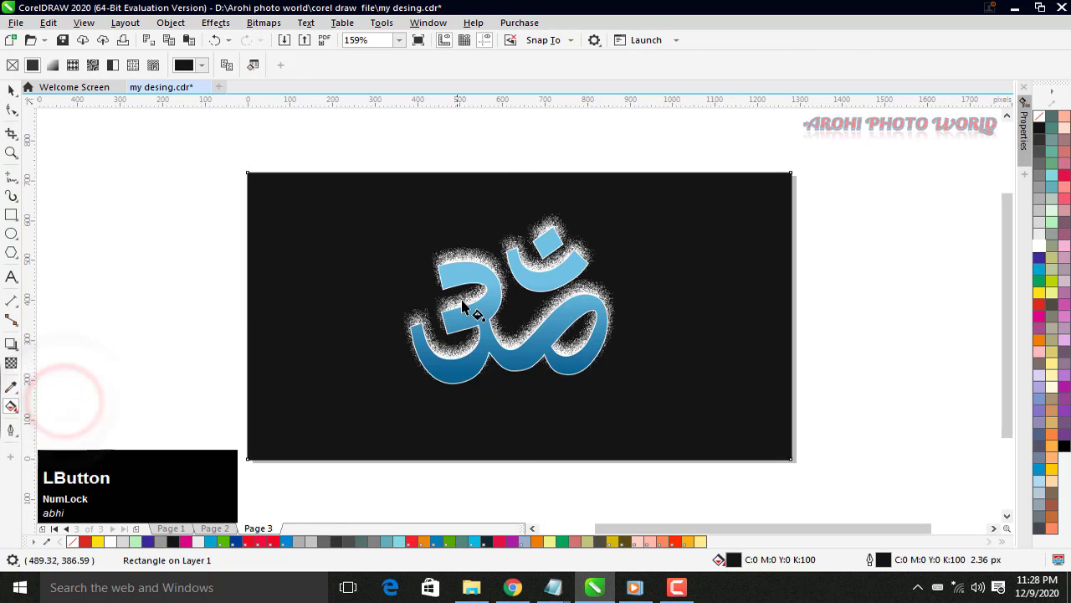
drag(517, 300, 760, 437)
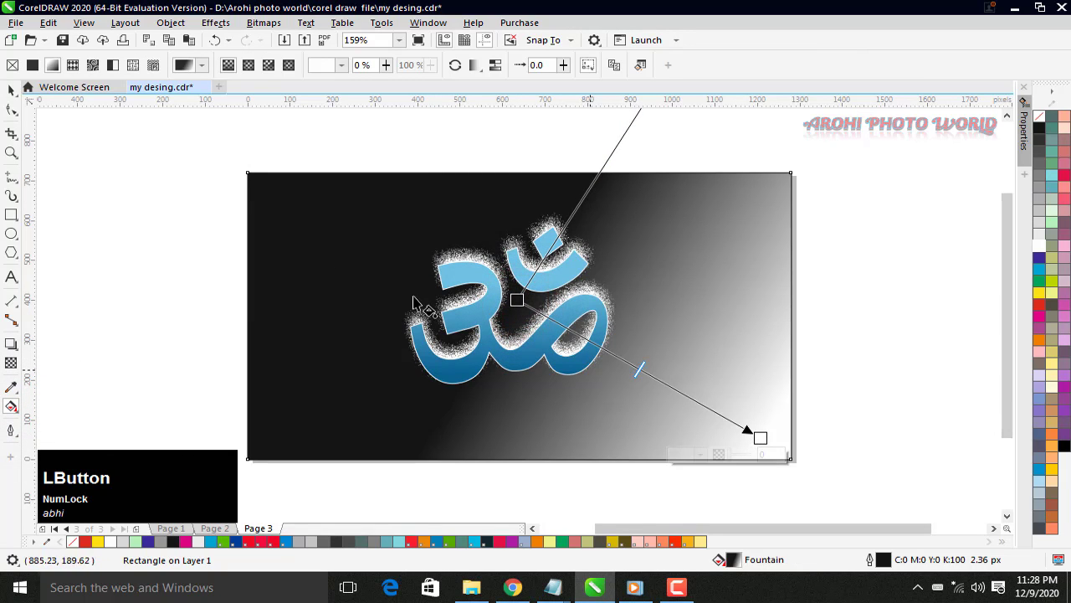
click(248, 65)
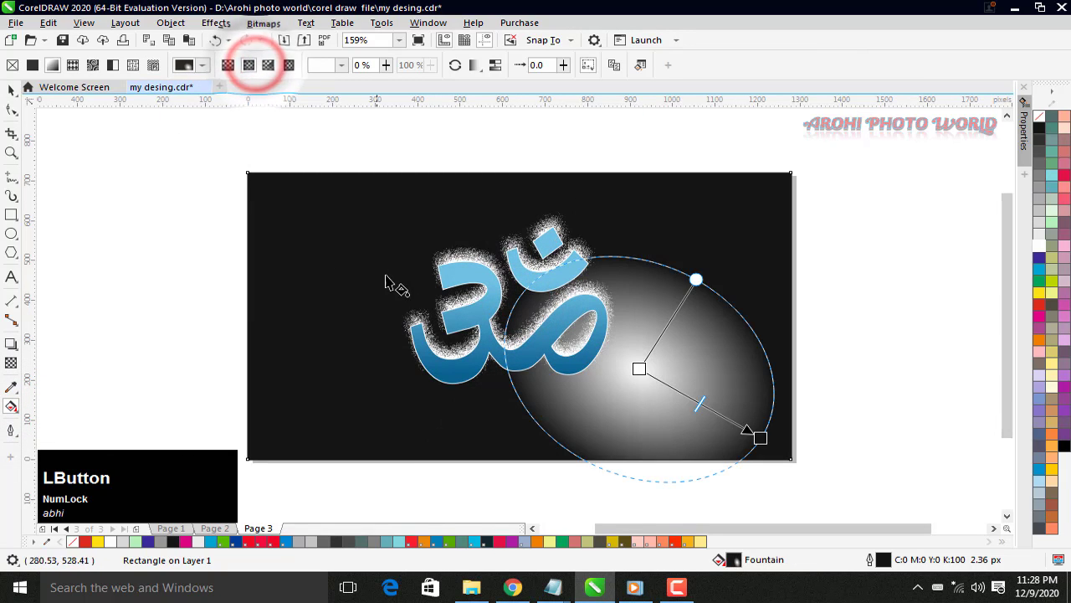
click(410, 278)
drag(597, 389, 507, 313)
Set the centre colour of the background's elliptical fill to dark red, C 14, M 100, Y 86, K 58
click(452, 331)
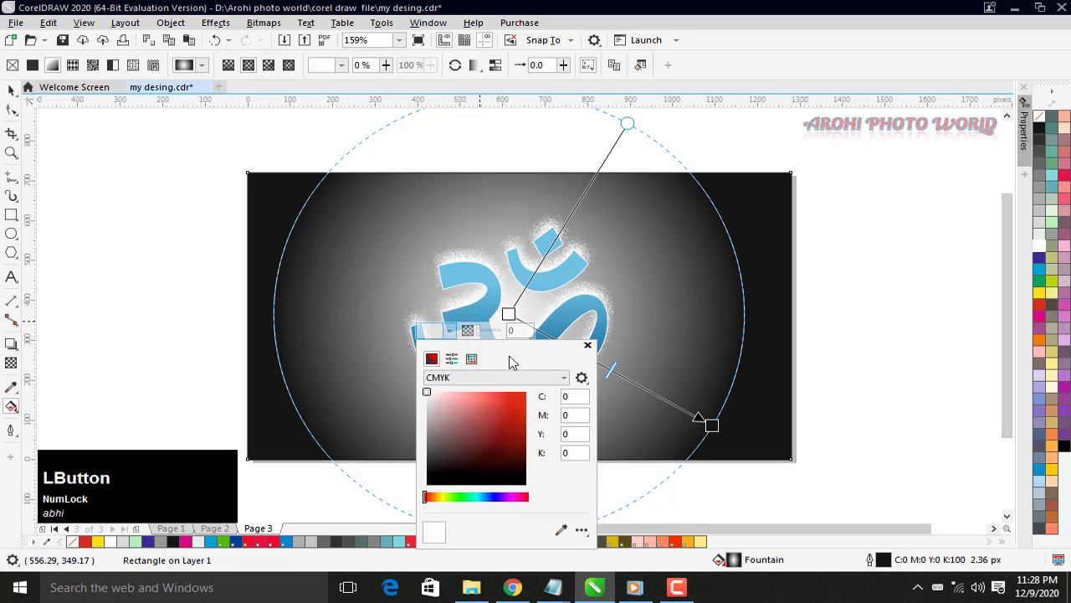
click(513, 447)
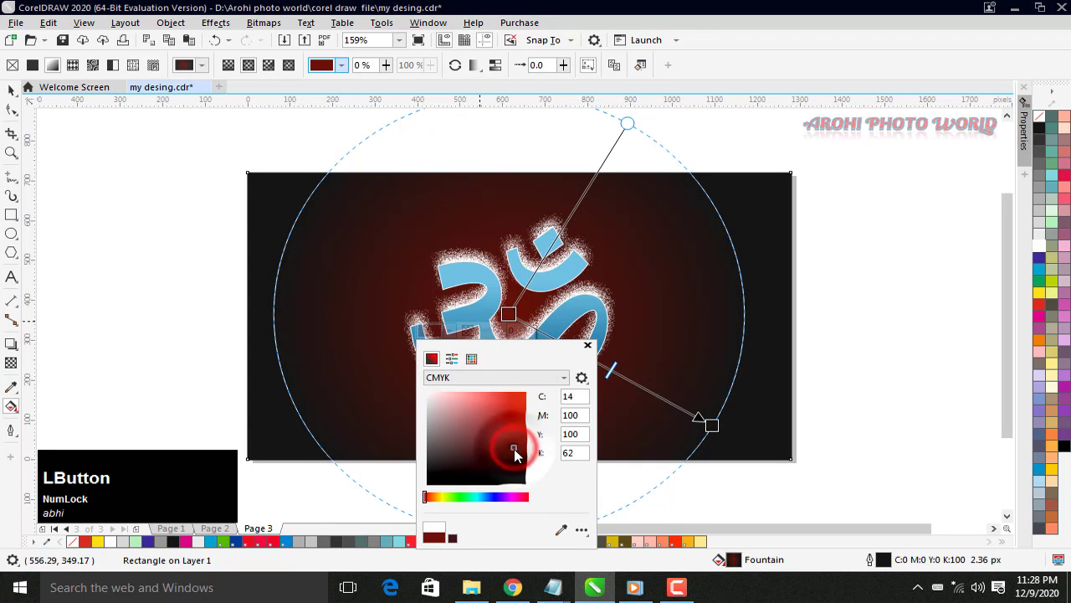
click(497, 443)
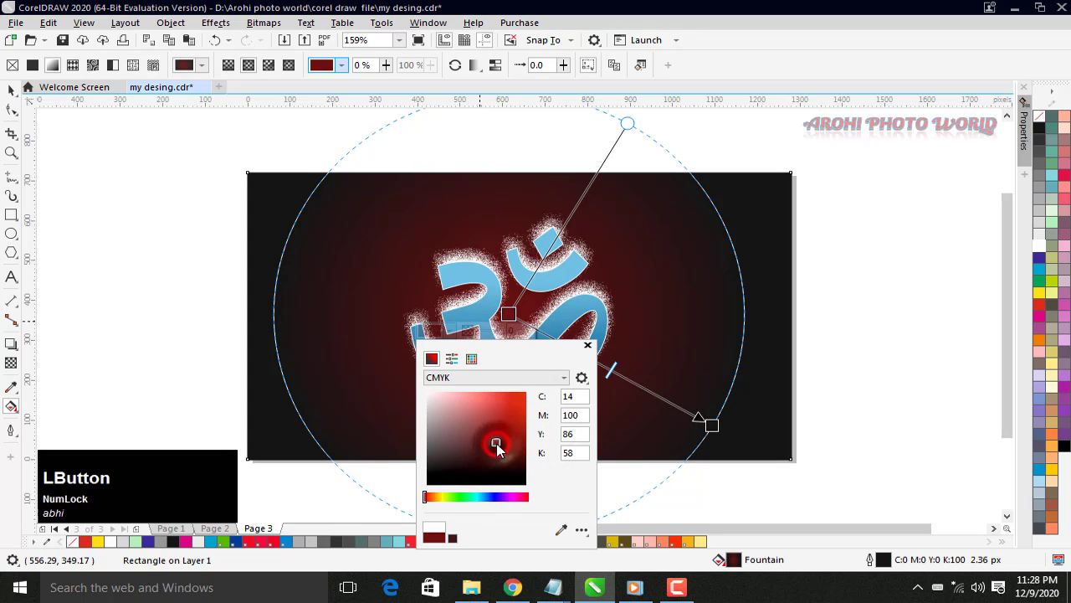
click(712, 431)
Set the outer colour of the background's elliptical fill to dark brown, C 56, M 64, Y 81, K 74
click(712, 425)
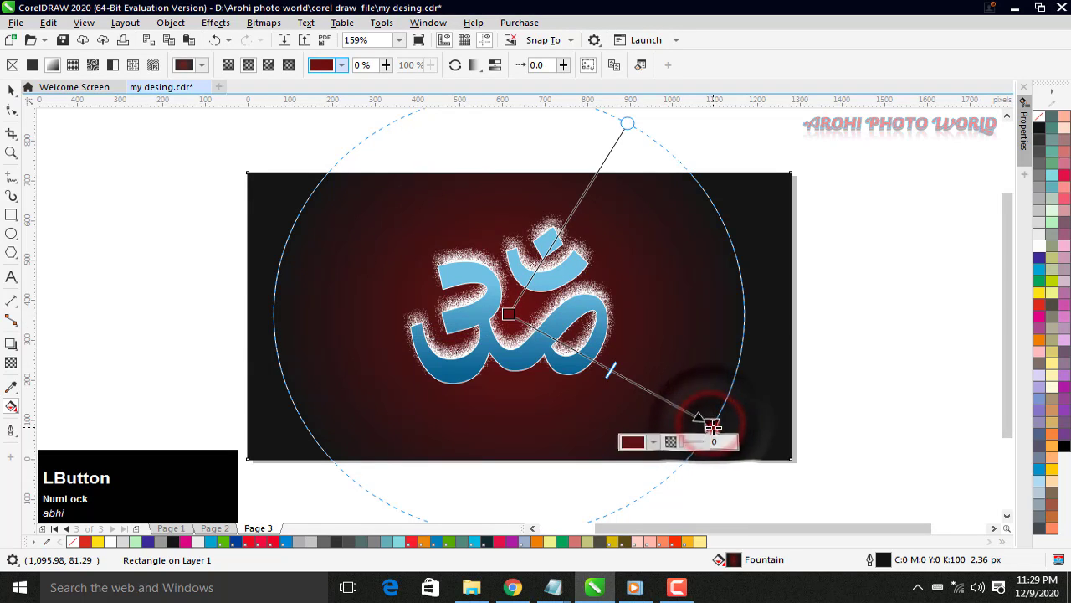
click(634, 445)
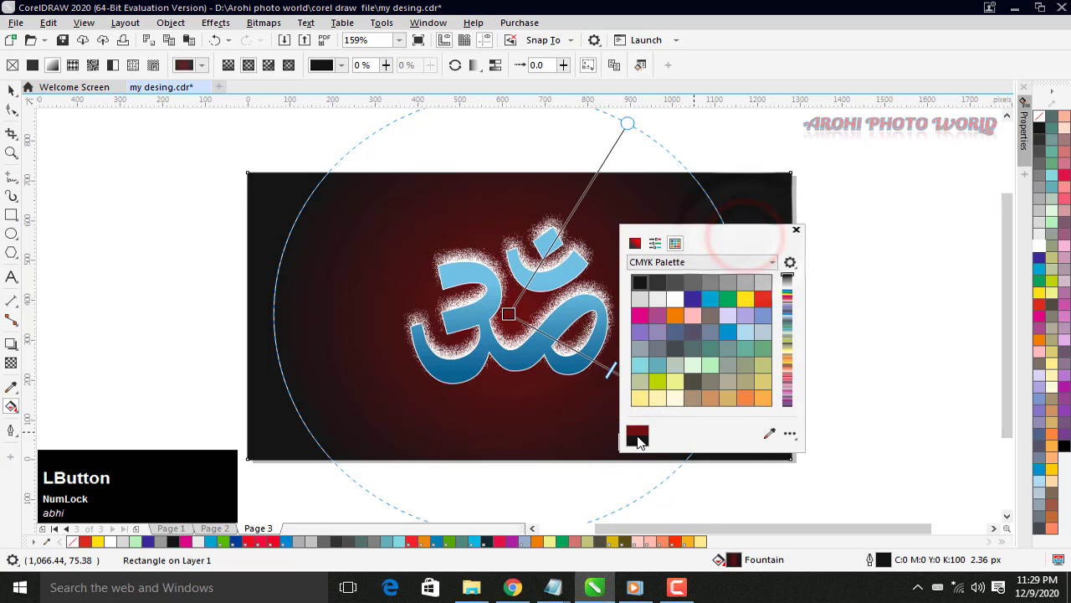
click(636, 243)
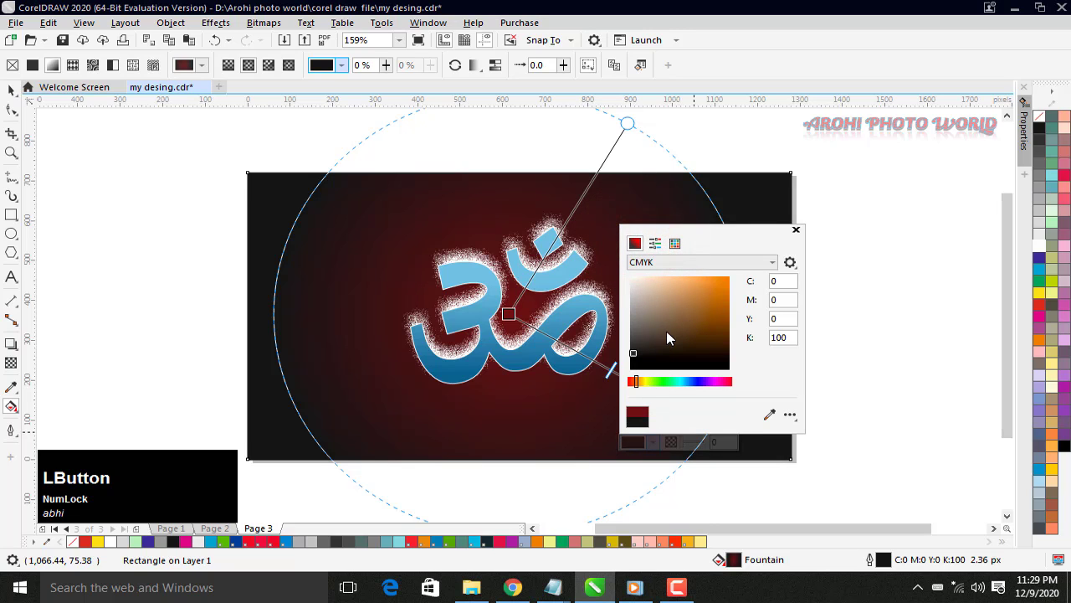
mouse_move(646, 339)
mouse_down()
mouse_move(658, 329)
mouse_move(631, 315)
mouse_up()
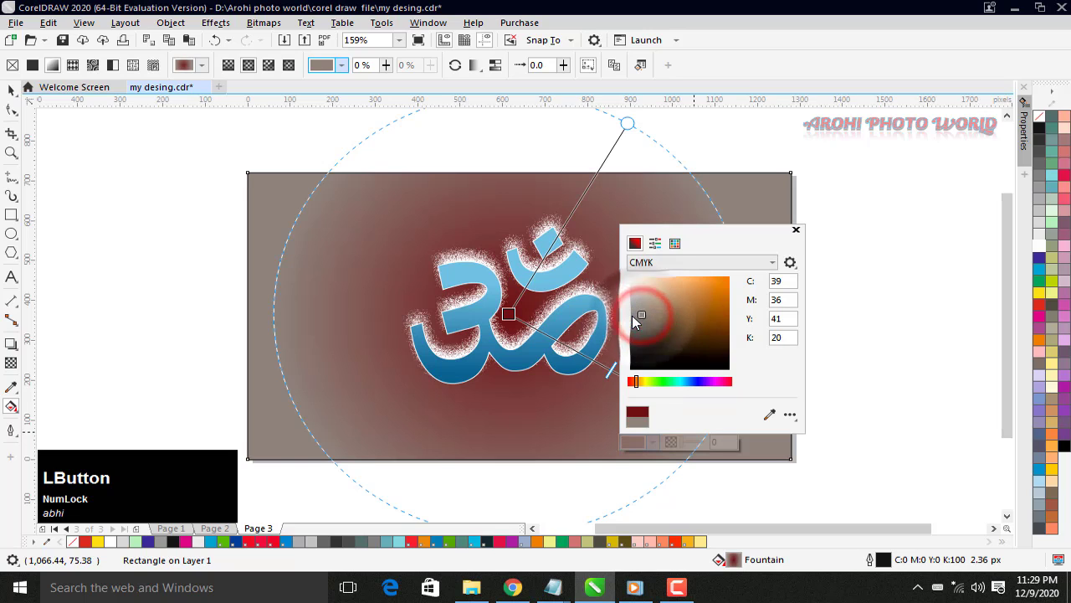
click(668, 345)
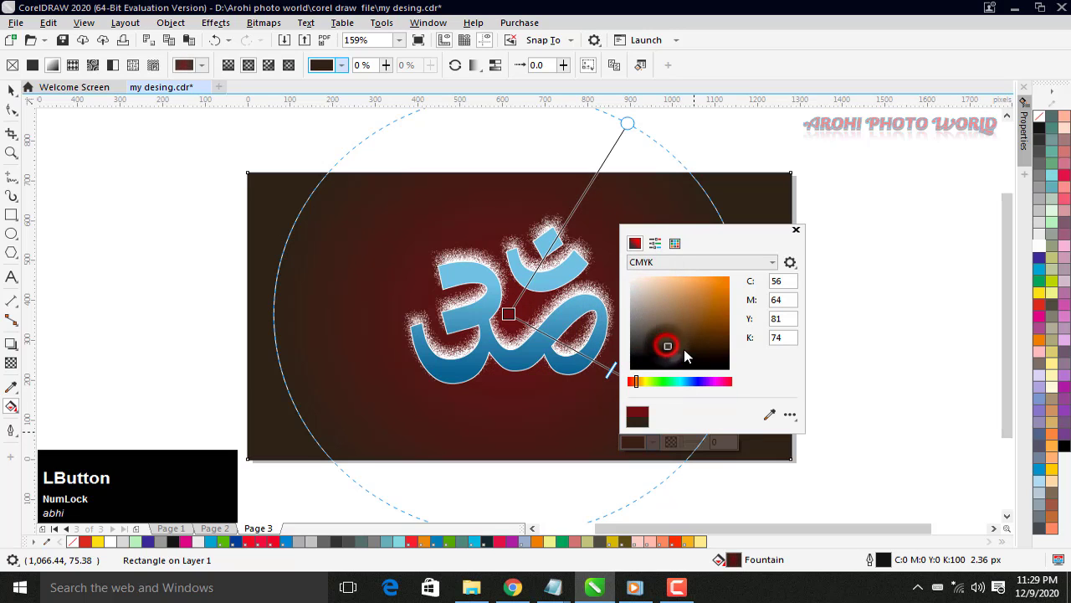
click(902, 245)
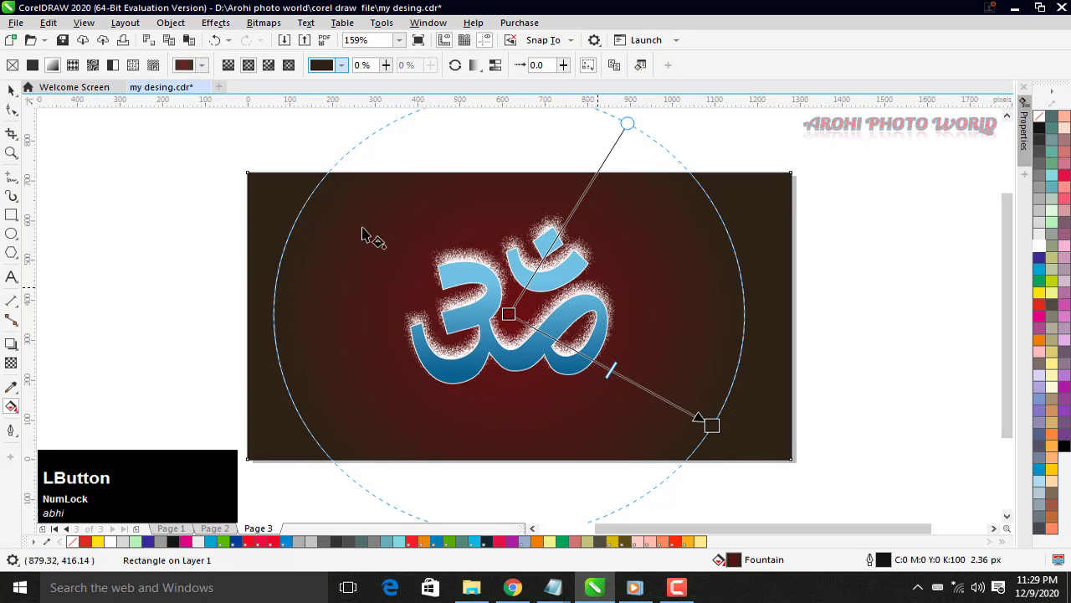
Nudge the blue gradient Om up 10 px, deselect it and preview the design full screen
click(11, 89)
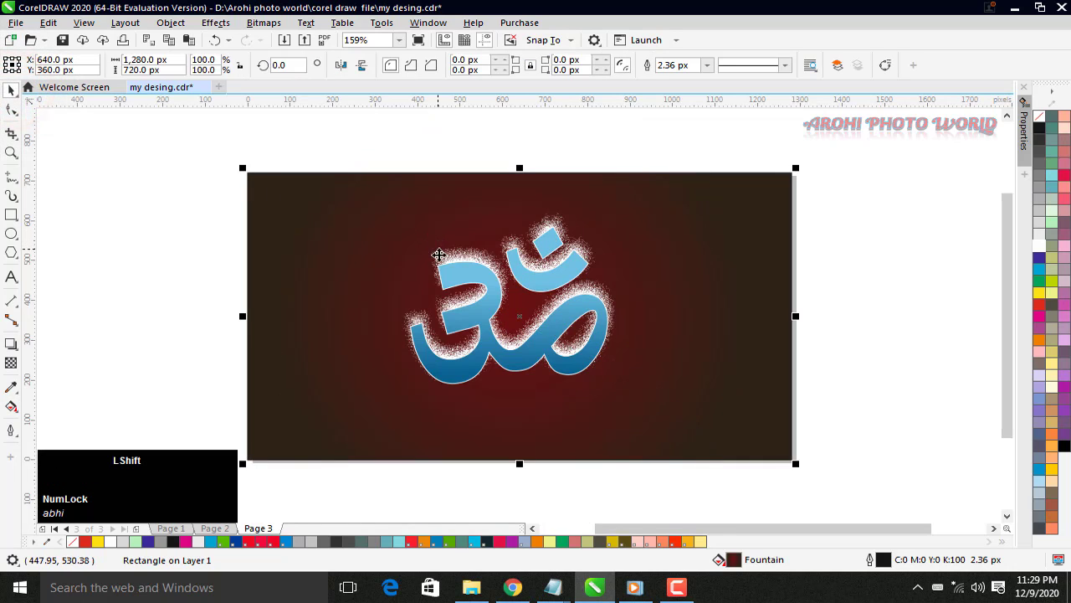
click(904, 356)
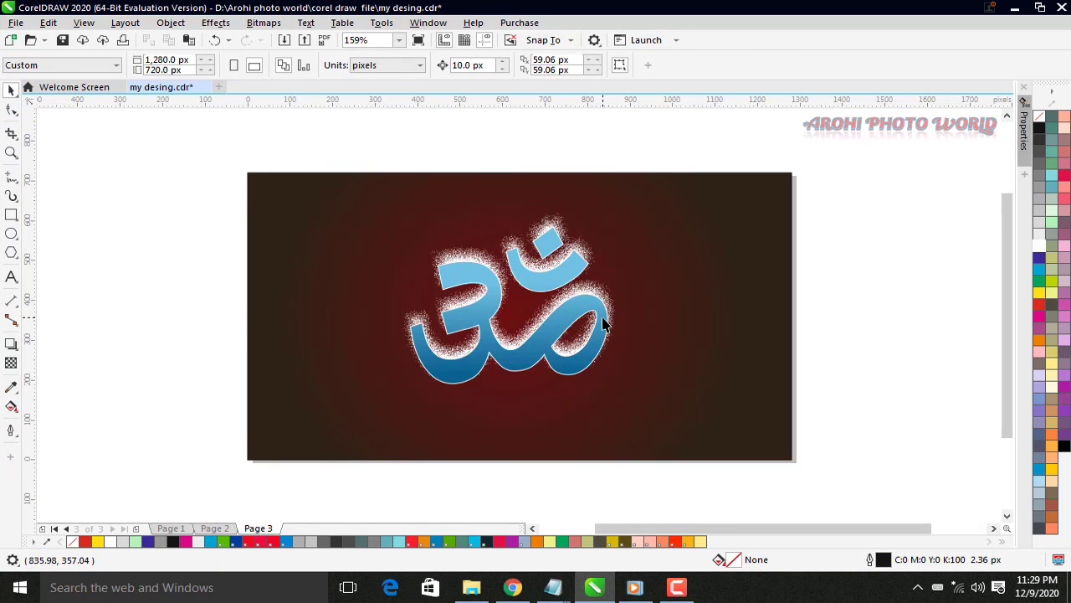
scroll(571, 320, up, 2)
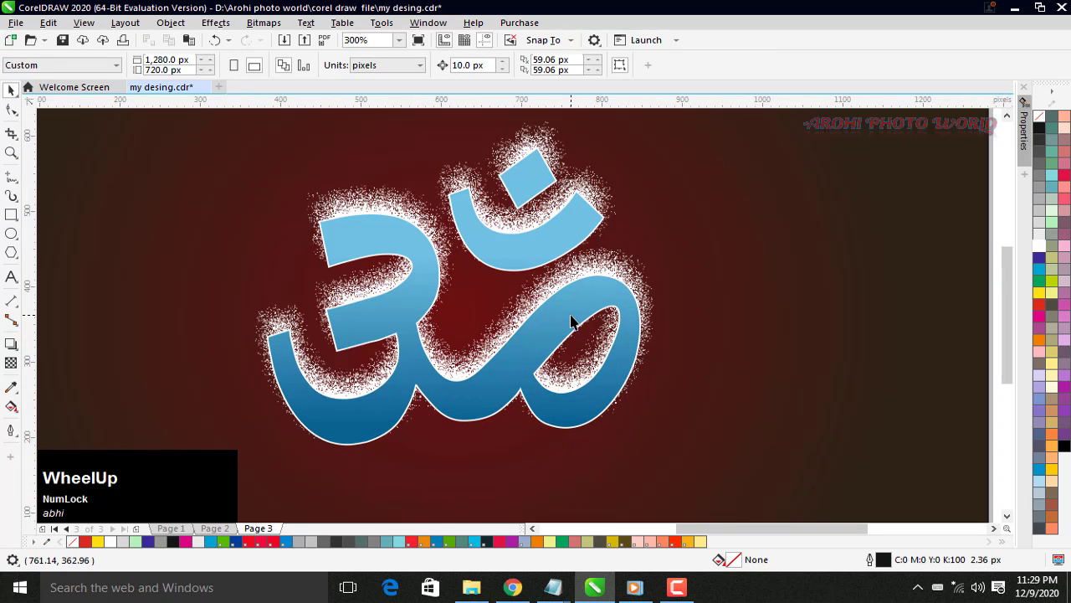
scroll(571, 320, down, 4)
scroll(589, 322, up, 2)
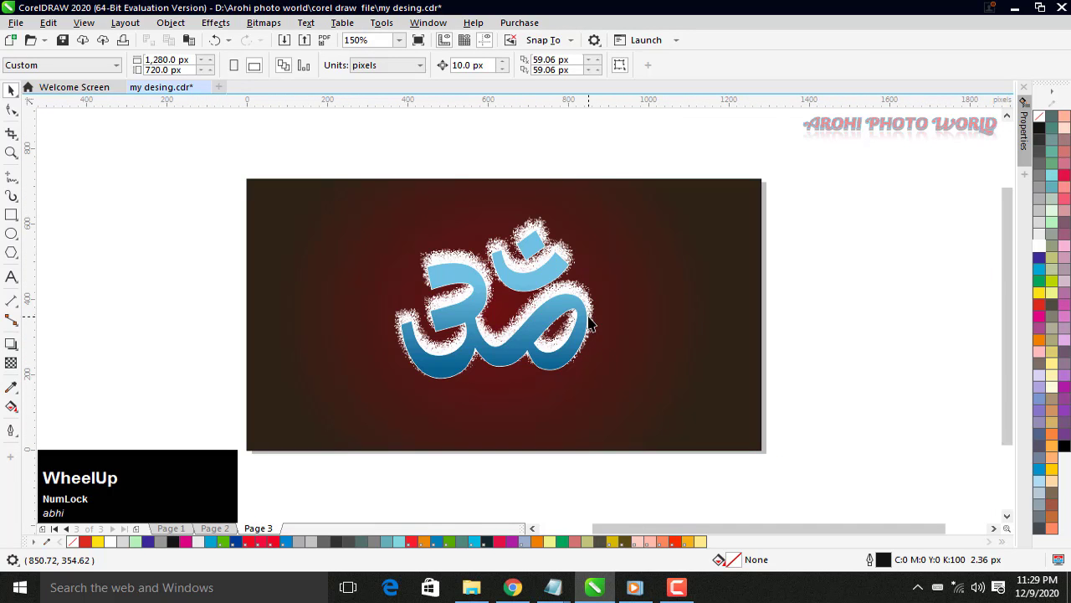
click(544, 322)
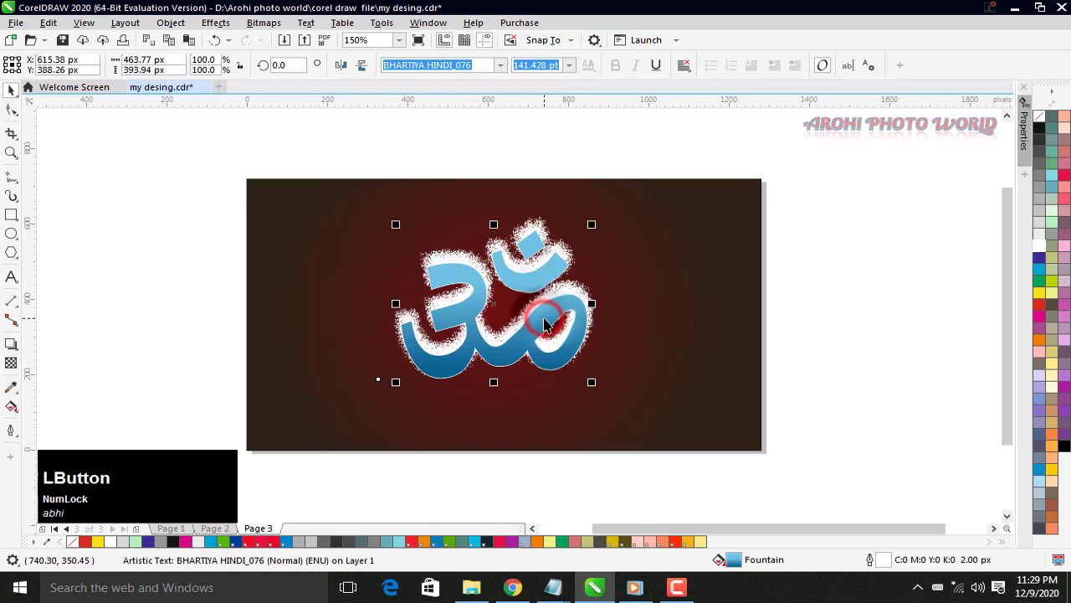
key(Up)
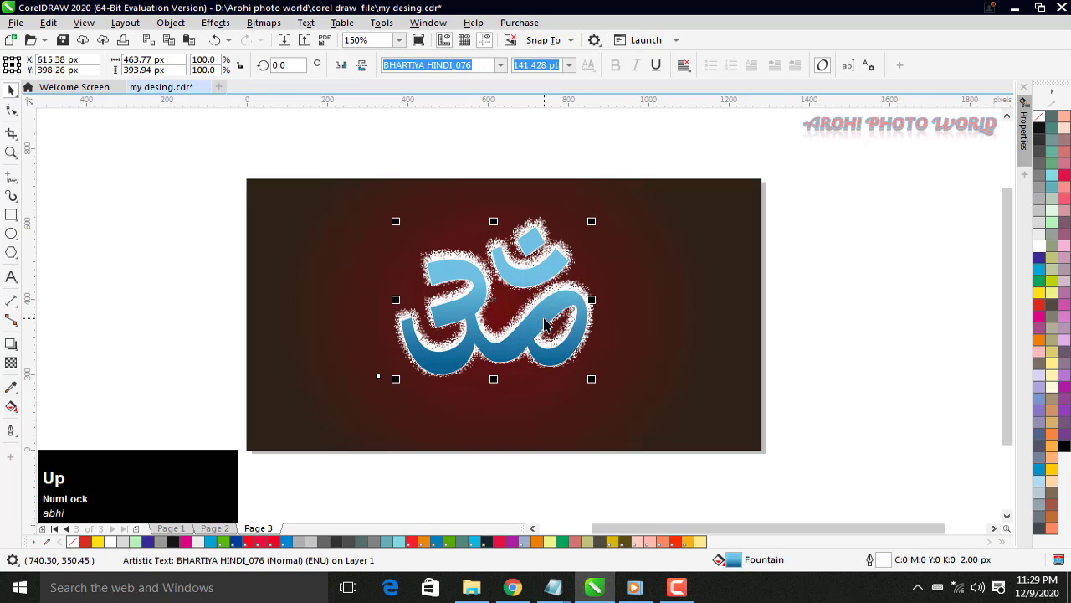
click(866, 330)
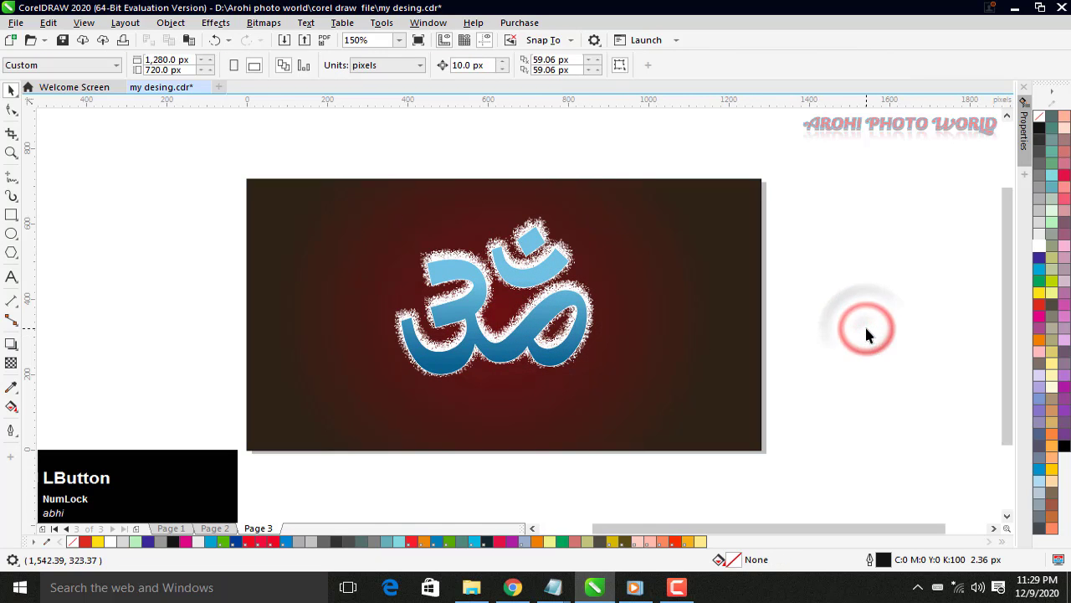
key(F9)
click(866, 328)
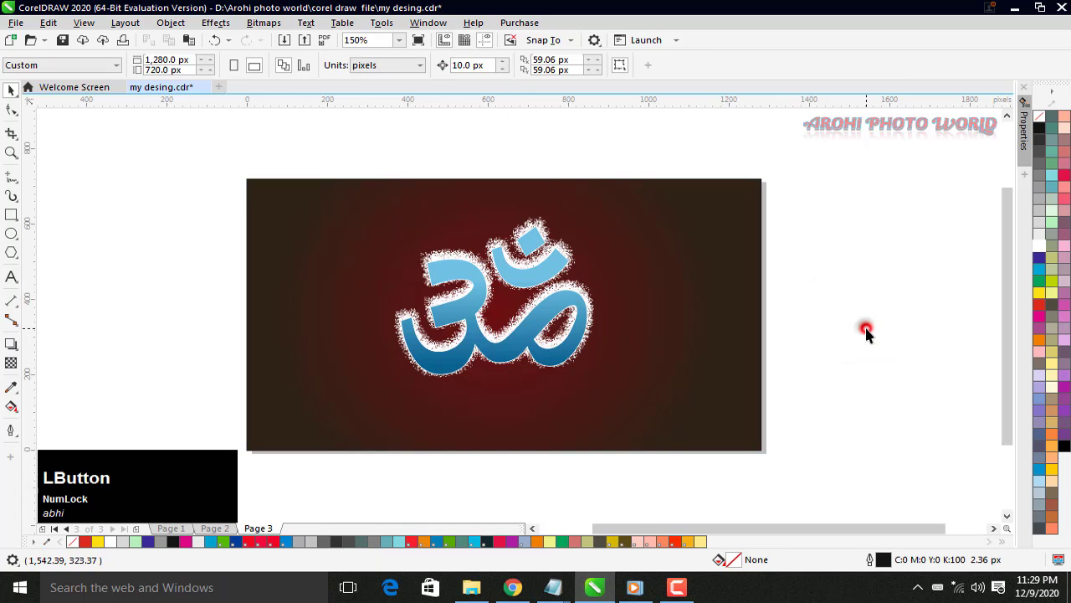
Set the centre colour of the background's elliptical fill to grey, C 42, M 41, Y 37, K 22, and preview it full screen
click(709, 293)
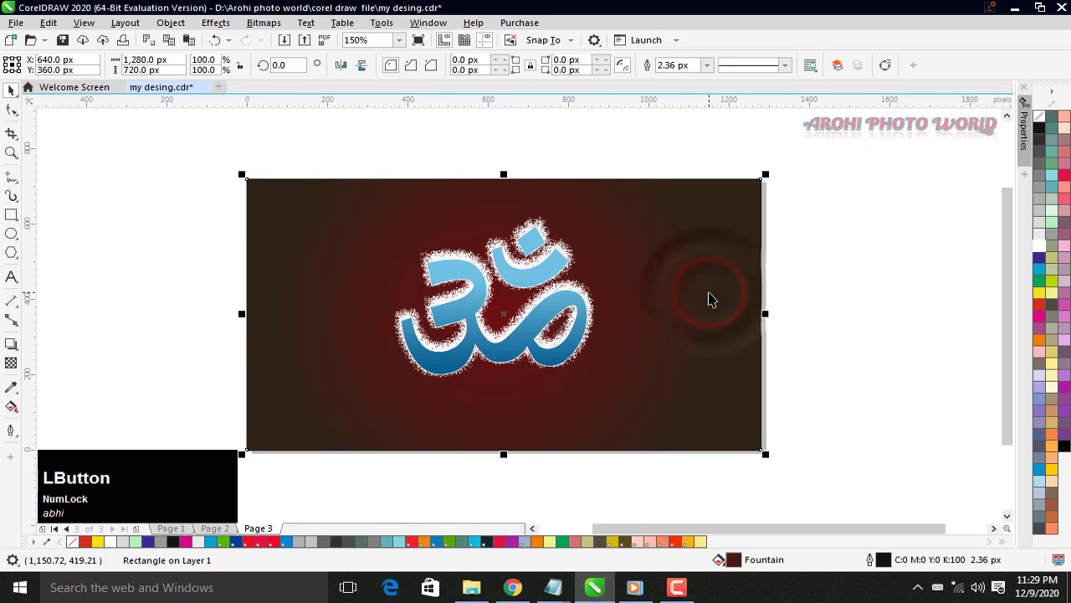
key(g)
click(493, 312)
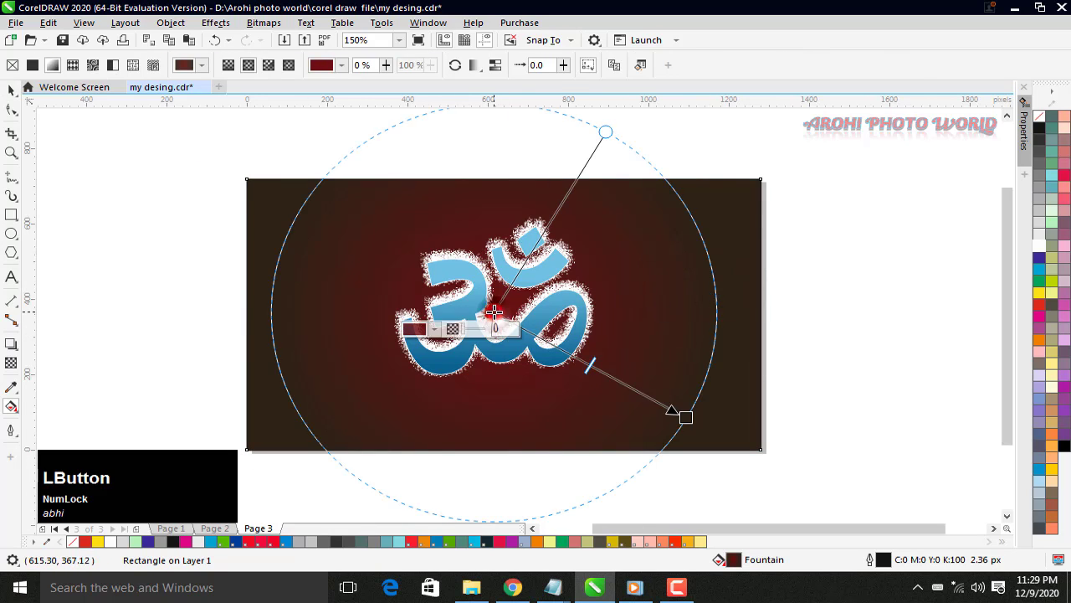
click(411, 324)
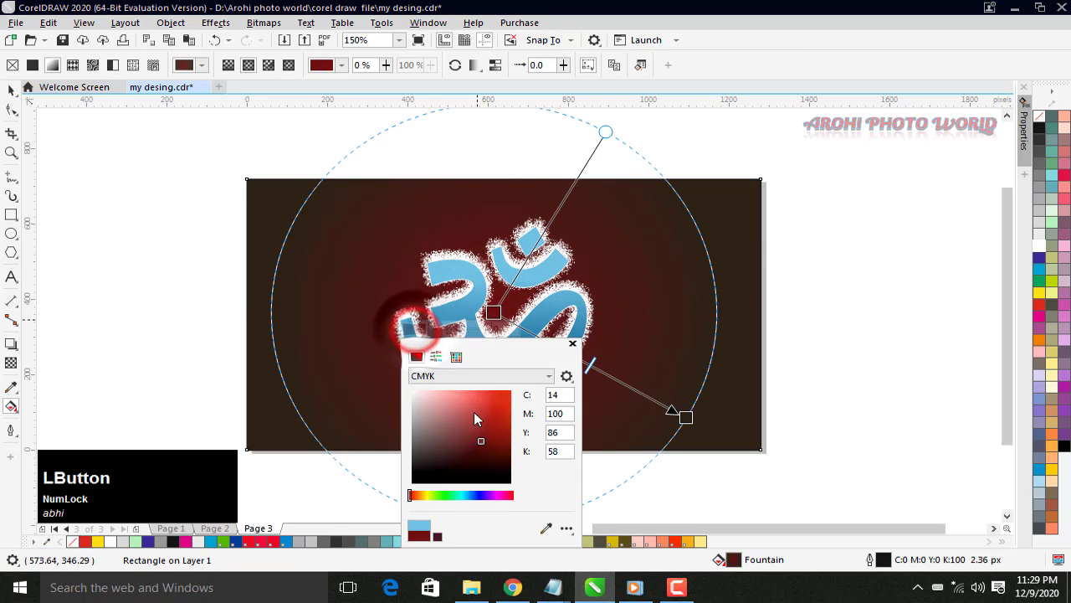
click(502, 451)
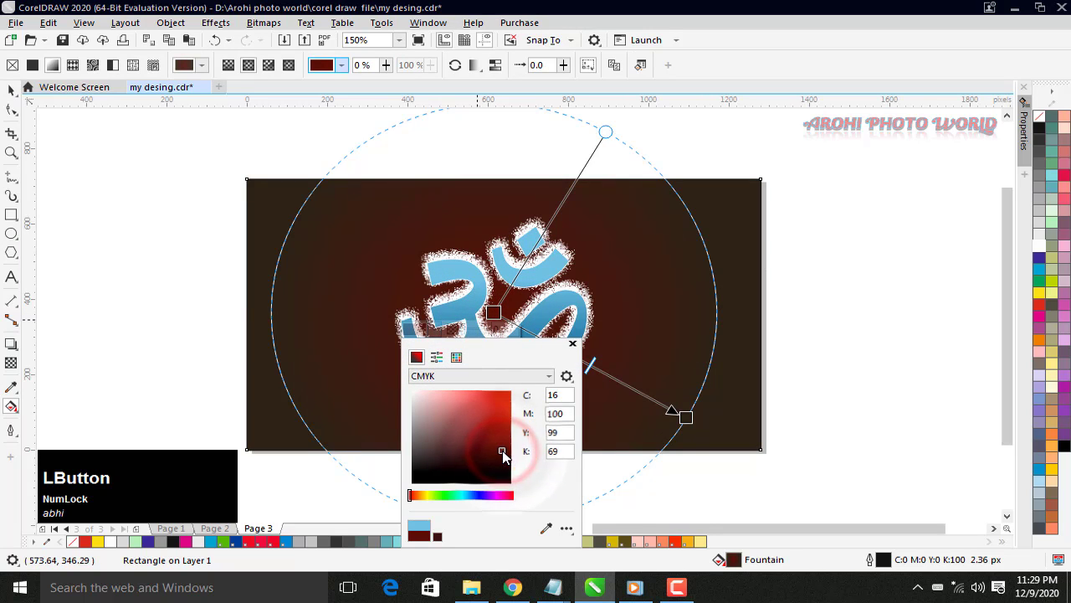
click(420, 433)
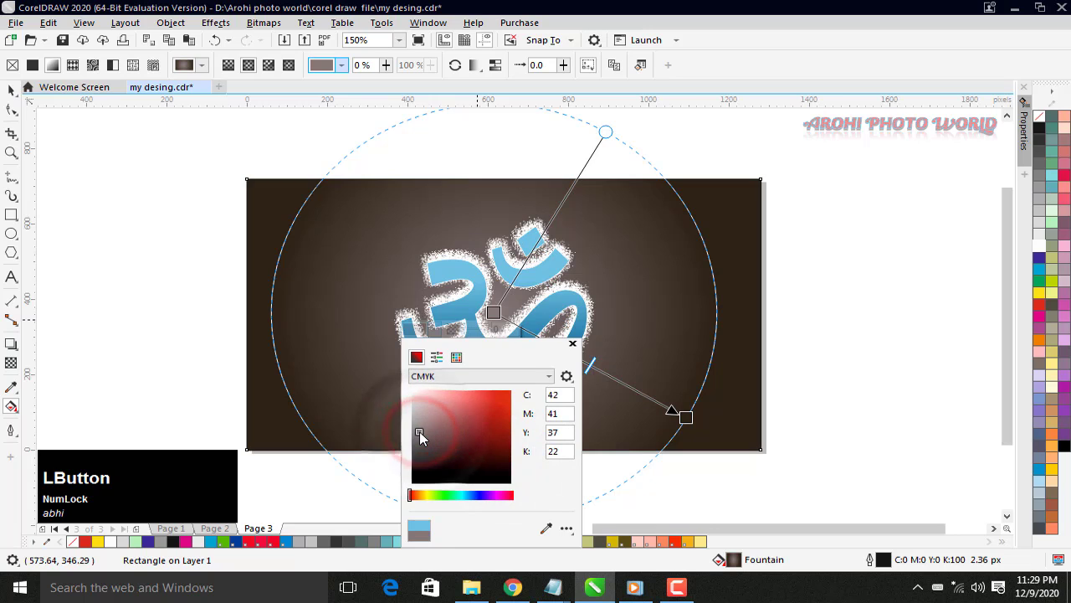
click(867, 319)
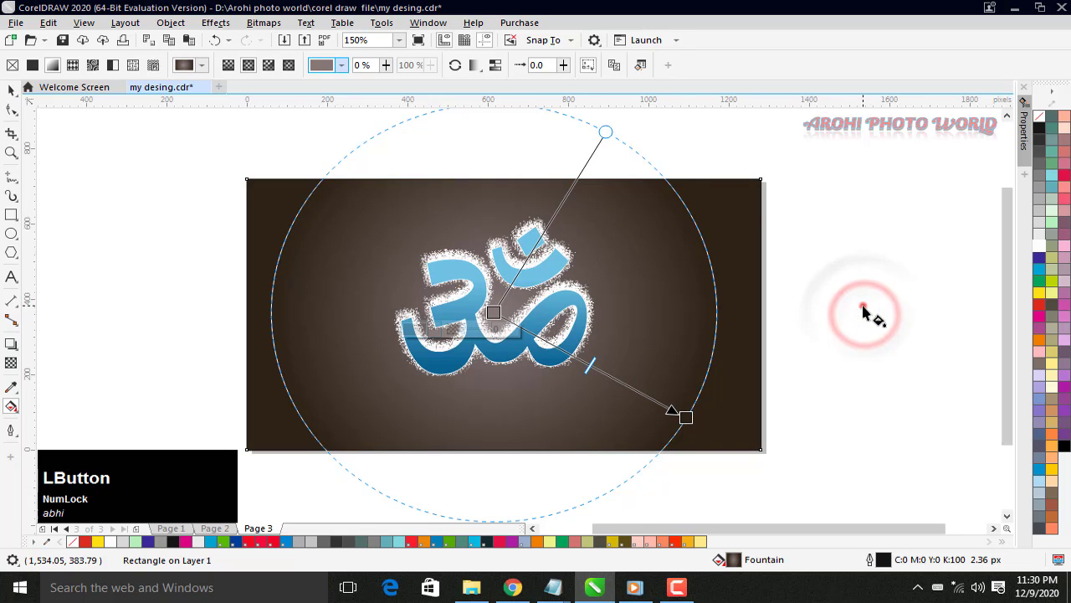
click(866, 314)
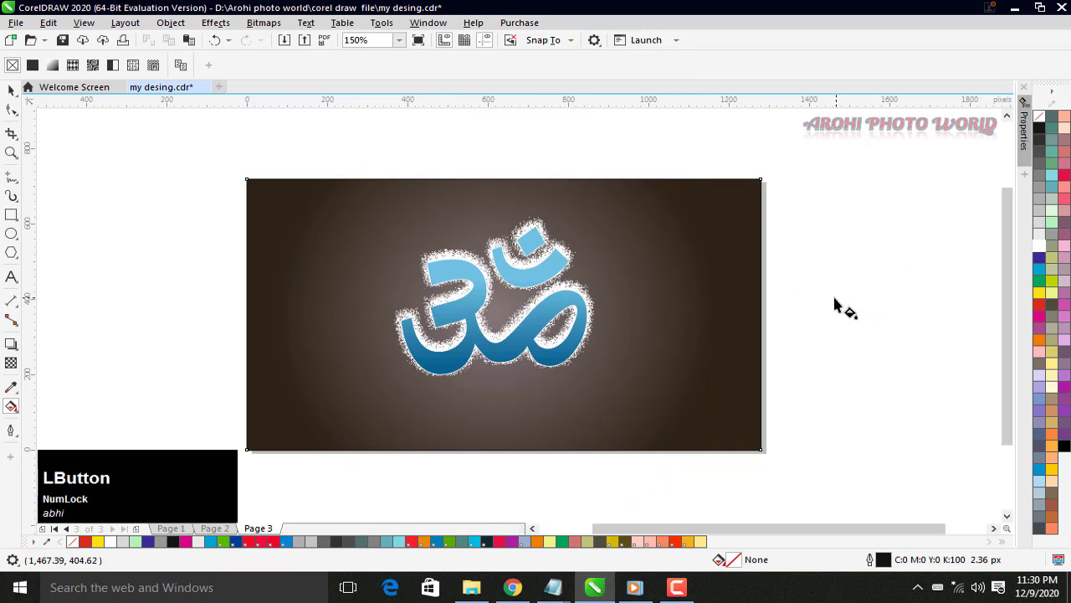
key(F9)
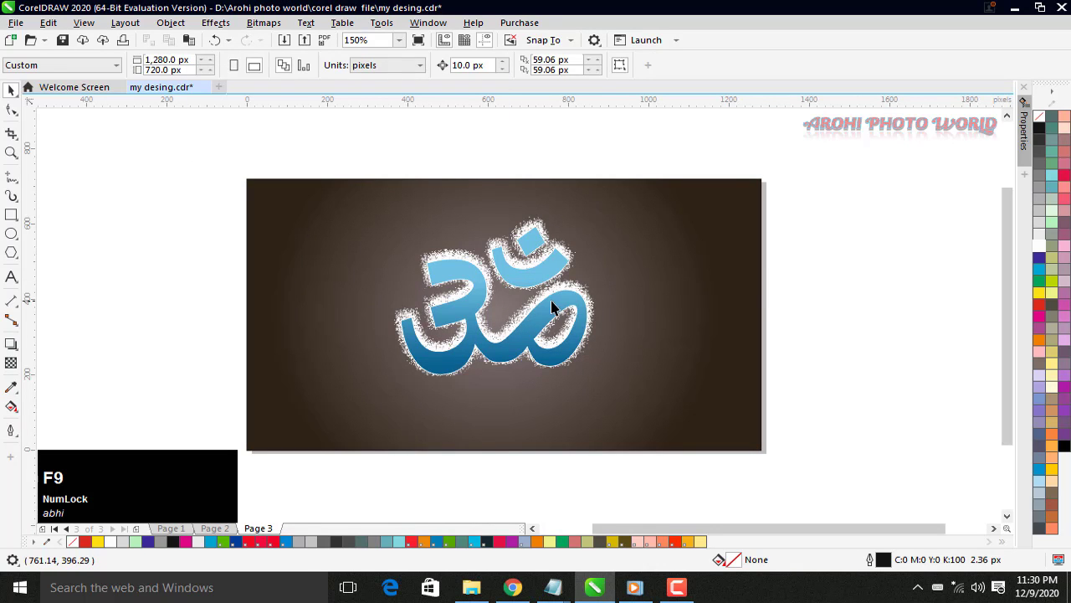
Place a white-filled copy of the blue gradient Om directly behind the original at the same position
click(551, 307)
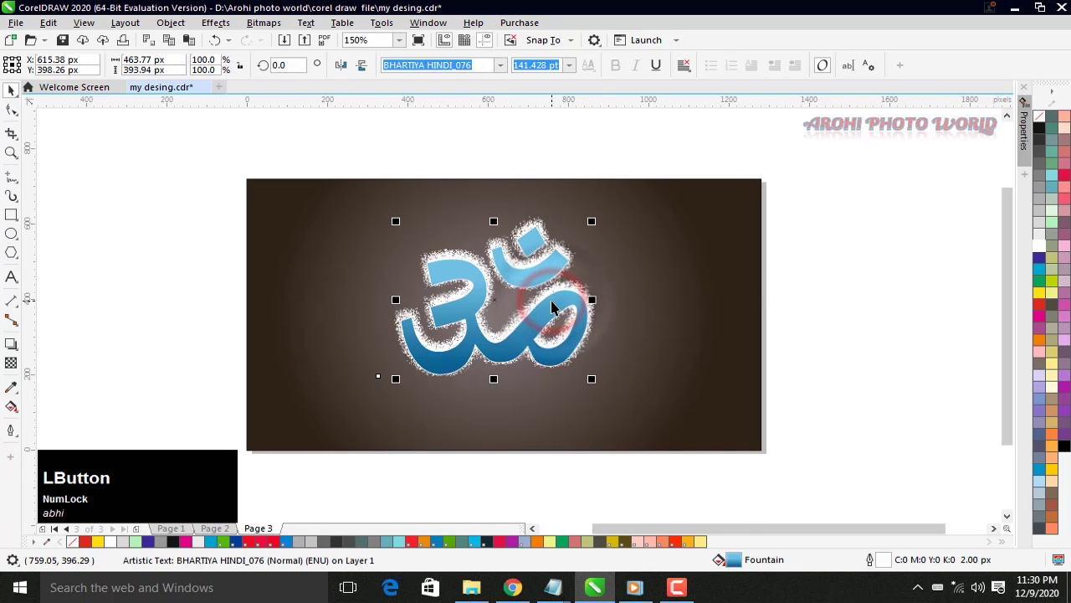
right_click(553, 306)
click(630, 325)
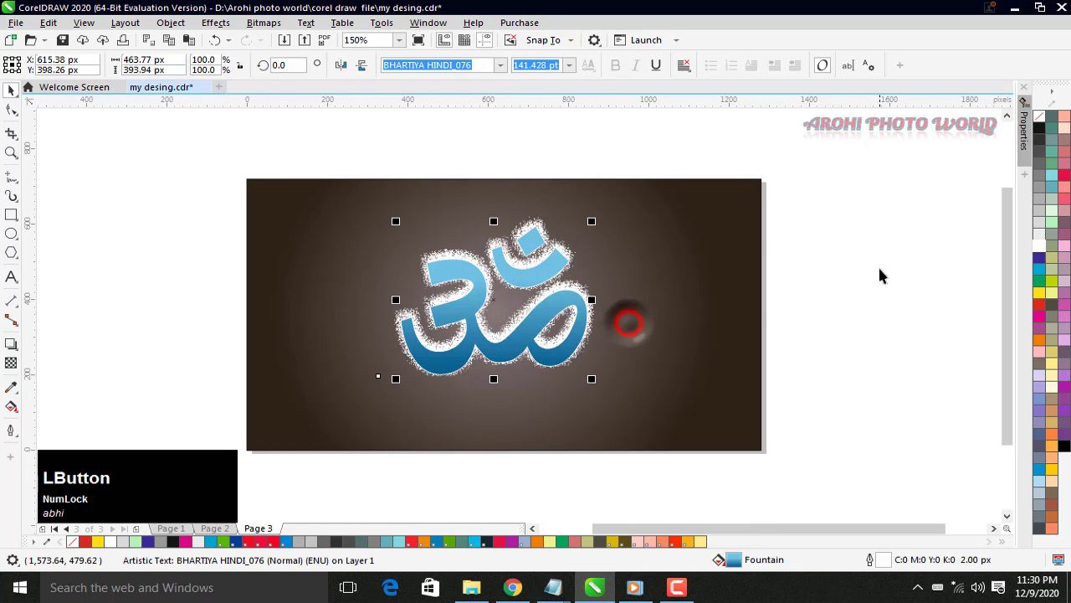
right_click(880, 274)
click(929, 374)
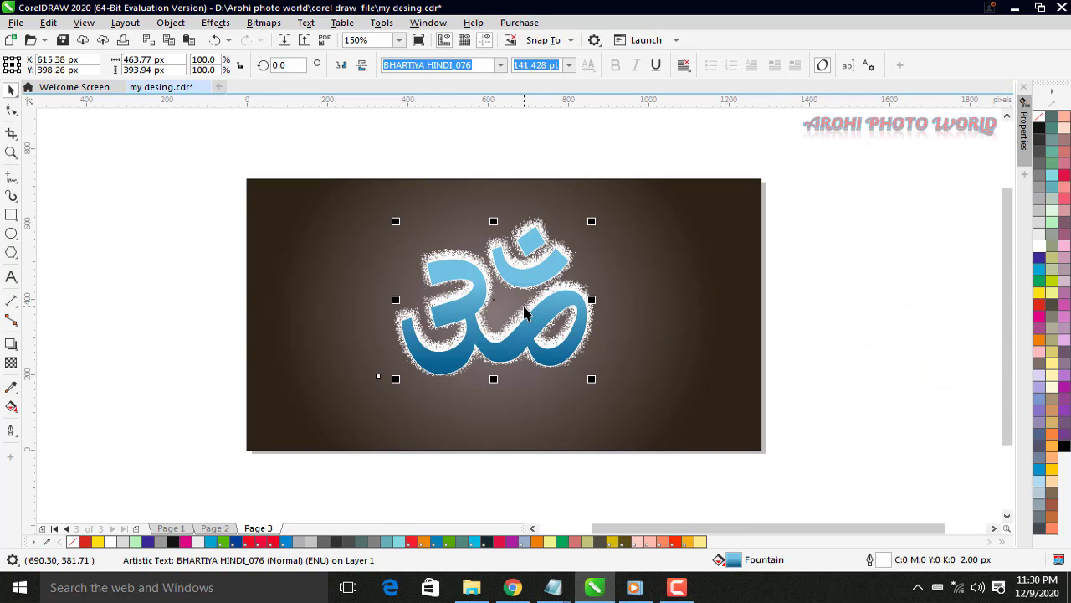
key(ctrl)
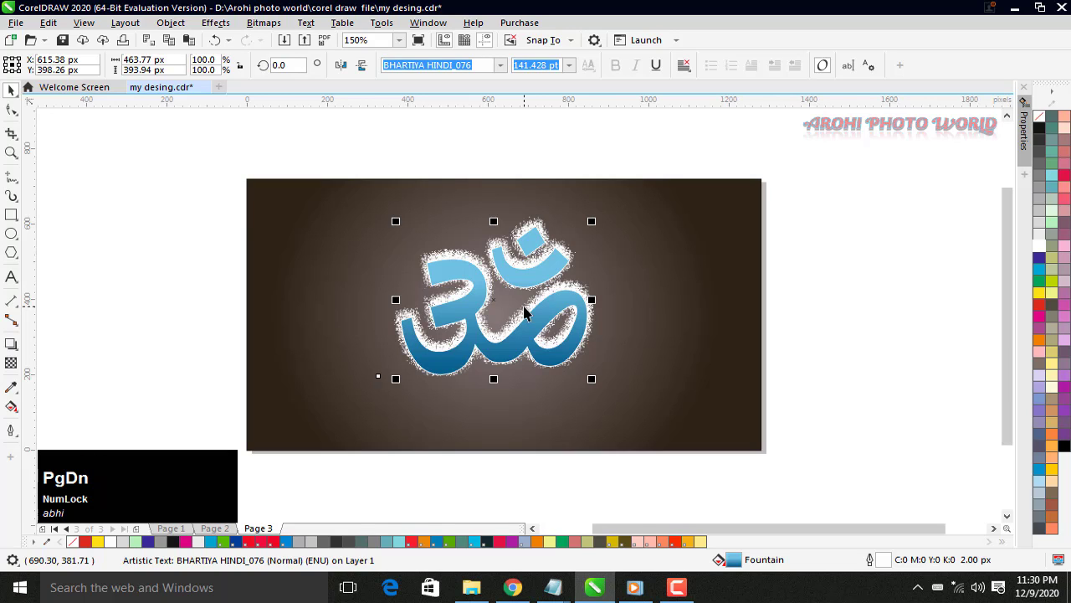
click(1040, 245)
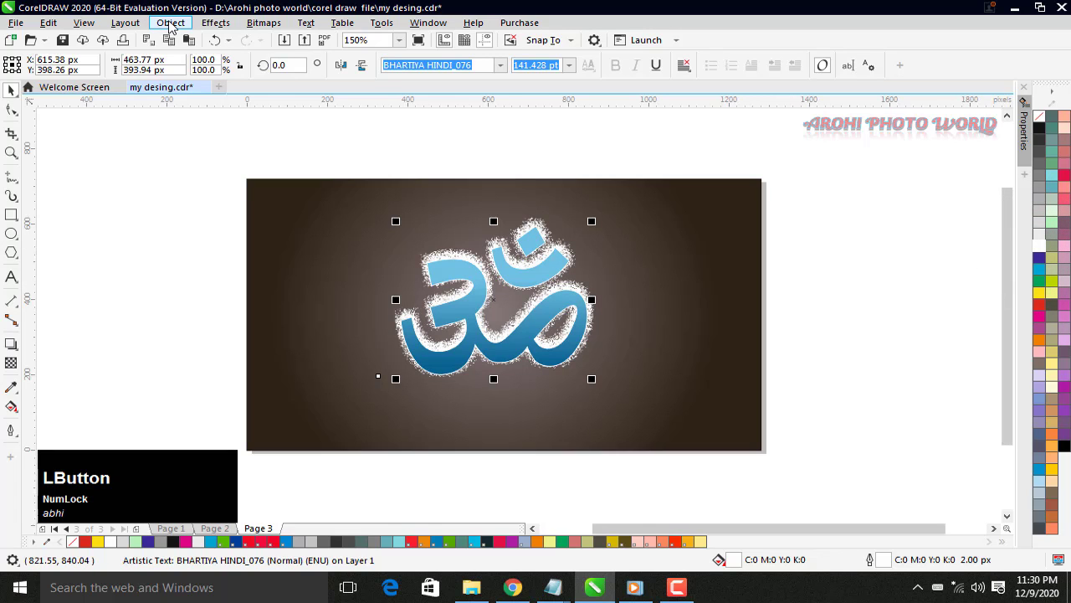
Apply a Gaussian Blur to the white Om copy, raising the radius until a wide soft glow surrounds the symbol
click(213, 22)
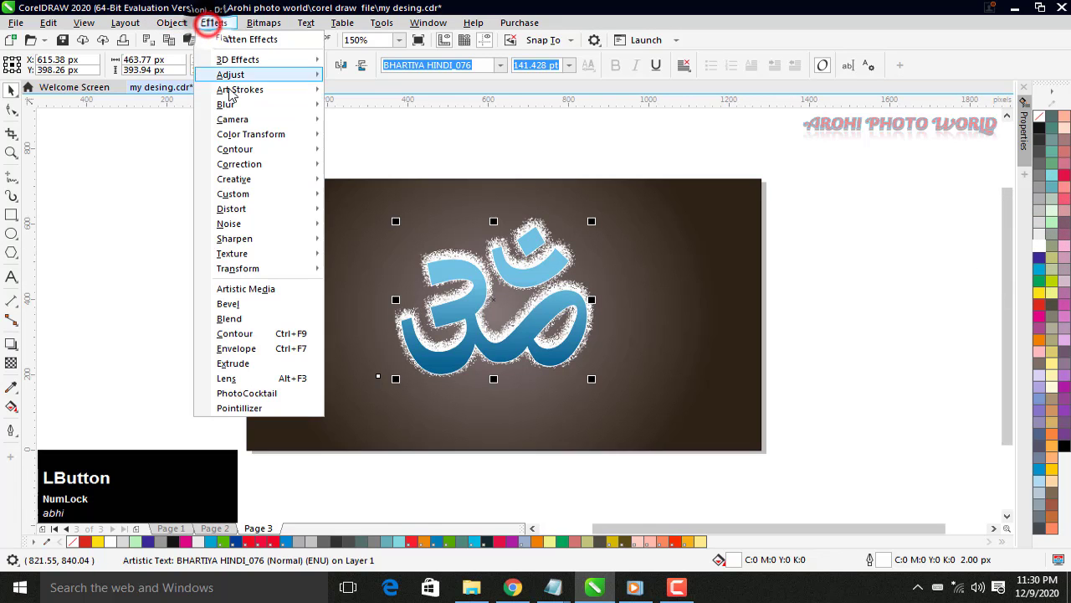
mouse_move(230, 104)
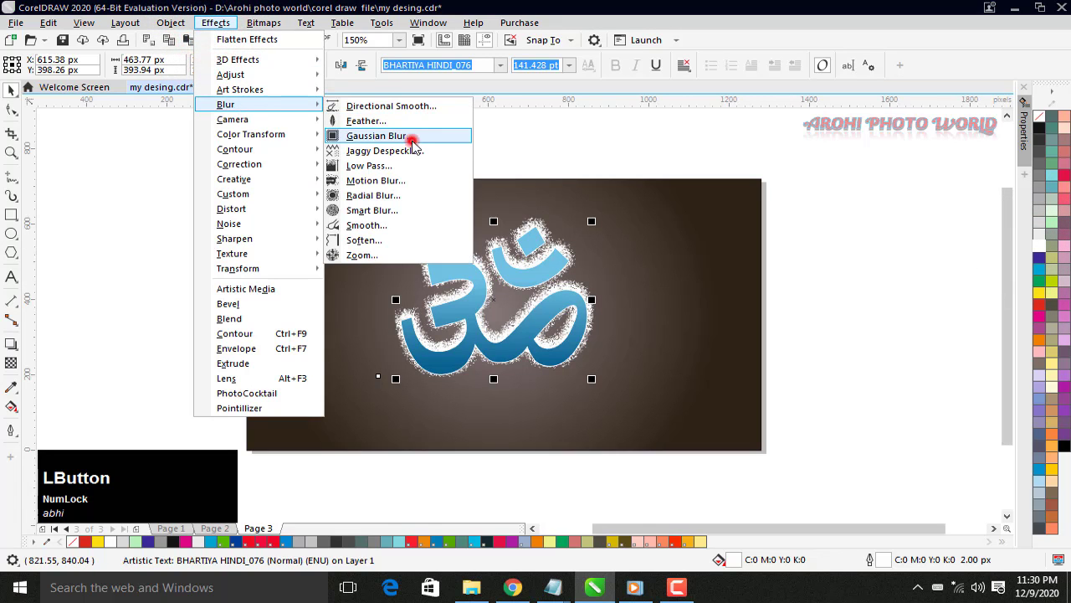
click(412, 137)
drag(633, 244, 821, 178)
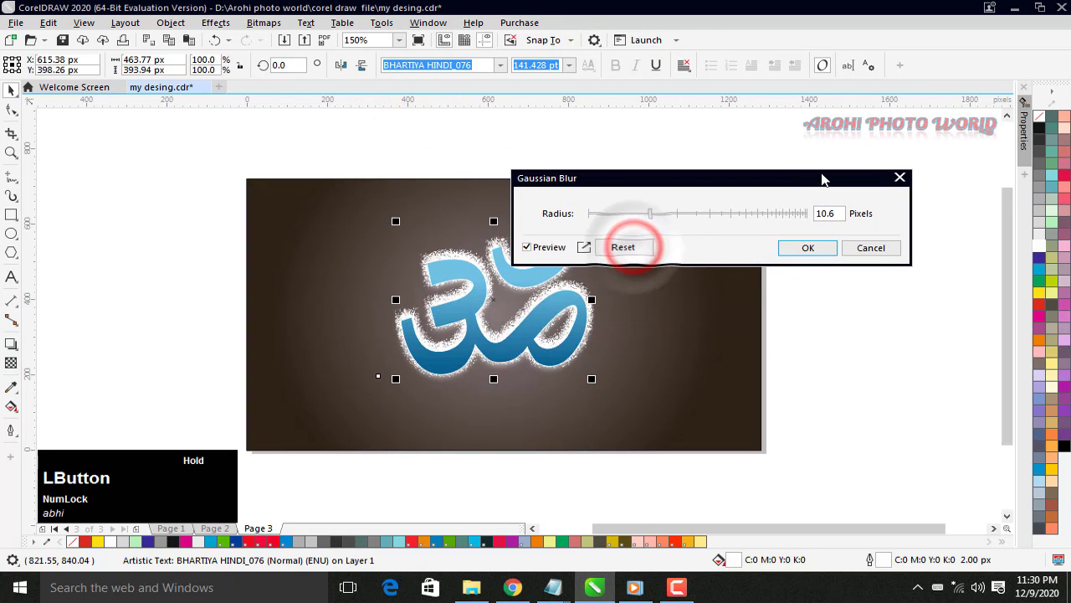
click(710, 214)
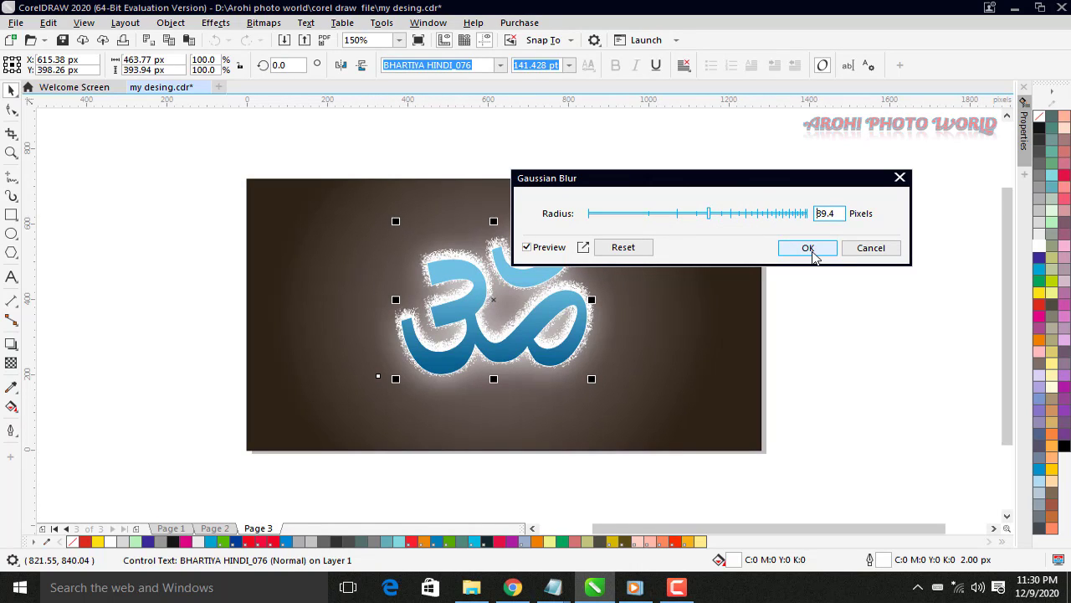
click(729, 214)
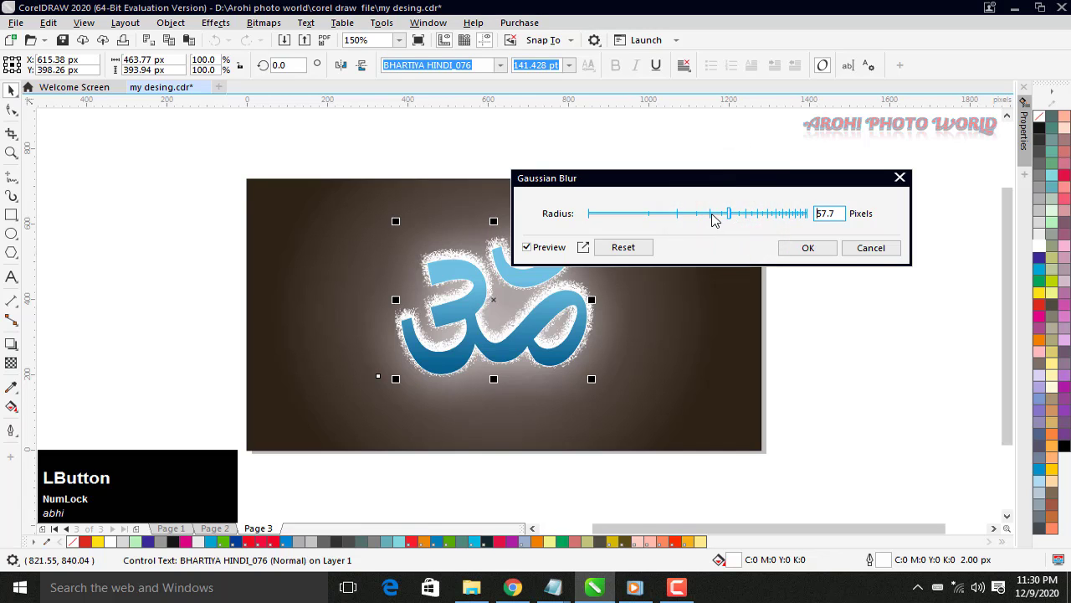
click(712, 214)
click(816, 250)
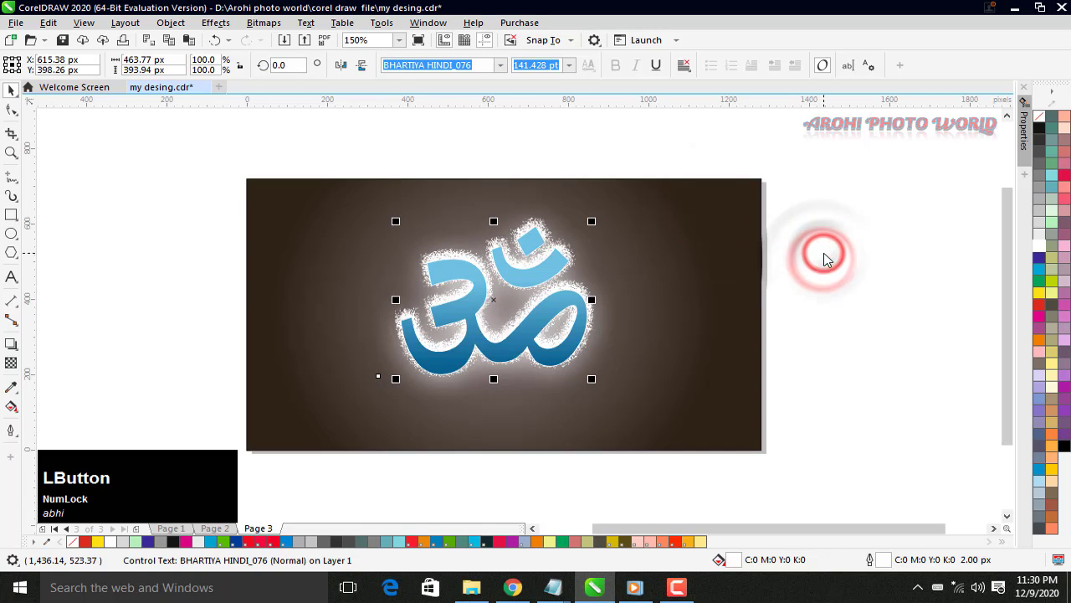
click(862, 249)
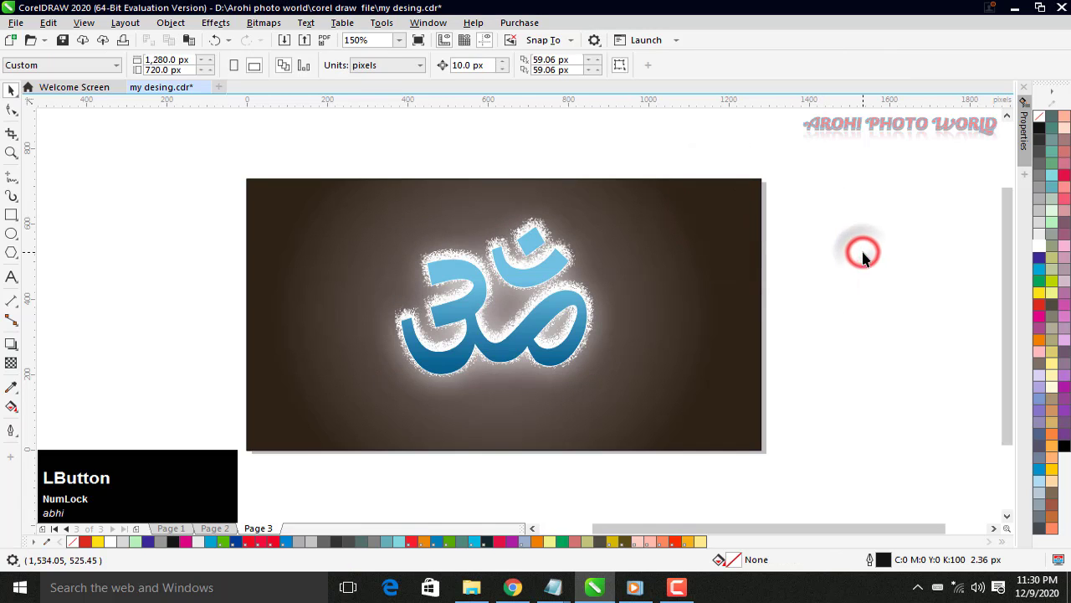
Set the centre colour of the background's elliptical fill to dark grey, C 60, M 55, Y 52, K 49
click(698, 275)
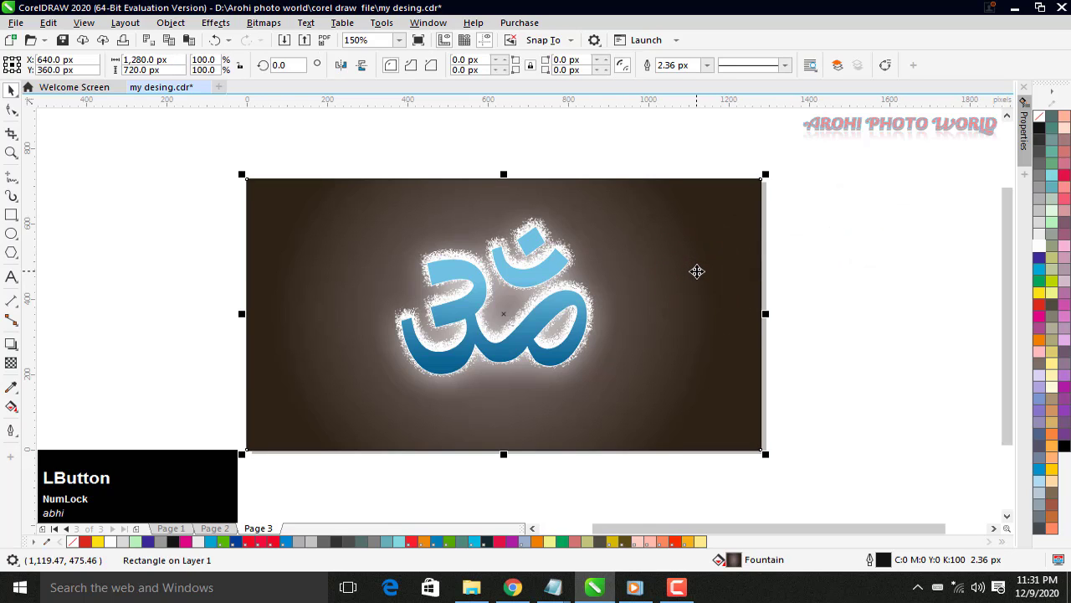
key(g)
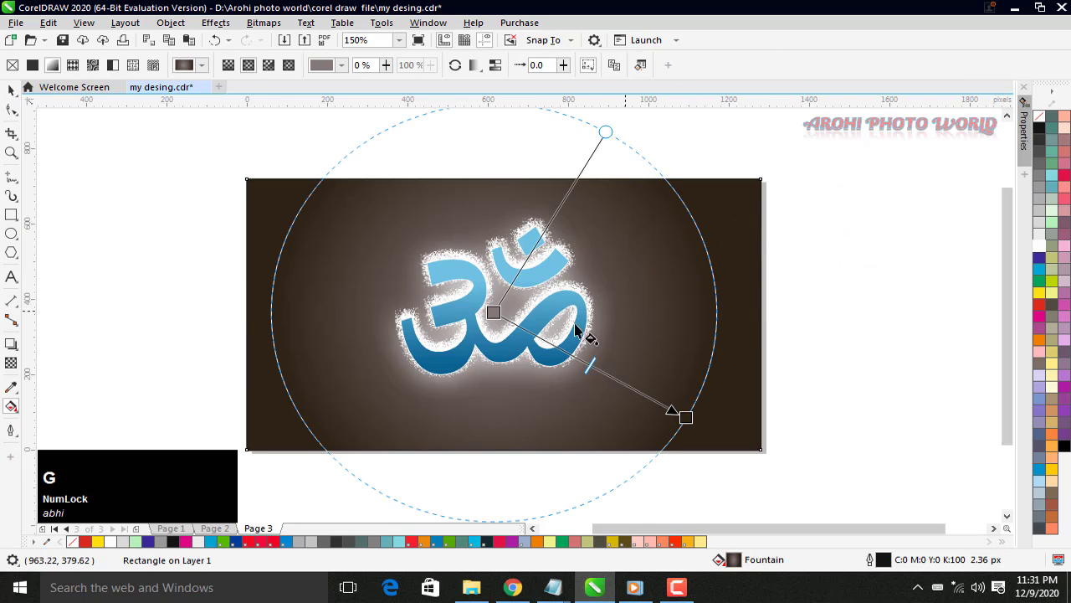
click(494, 313)
click(410, 327)
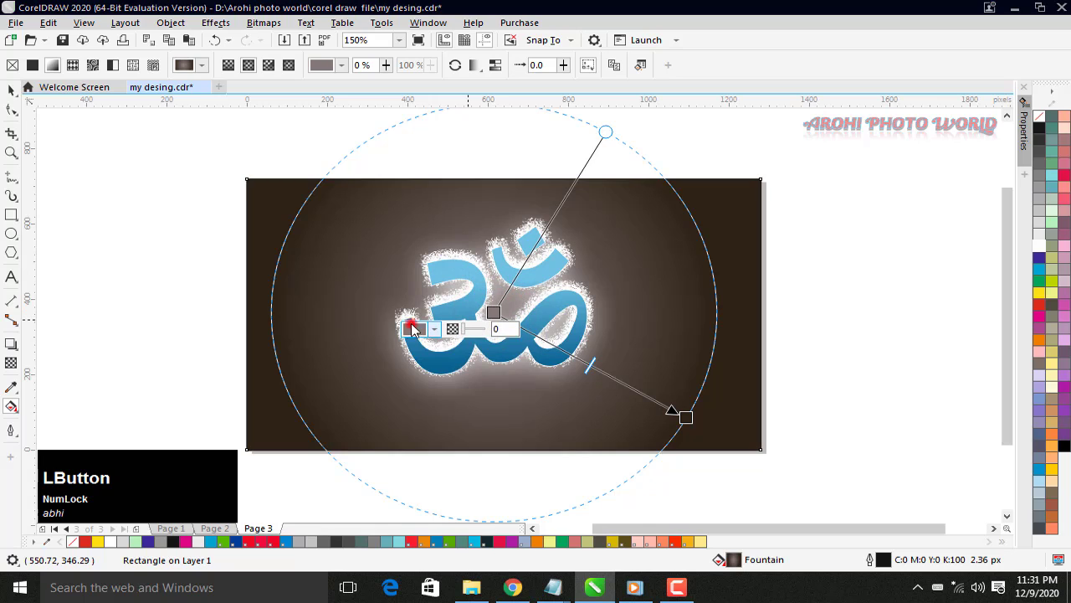
click(419, 452)
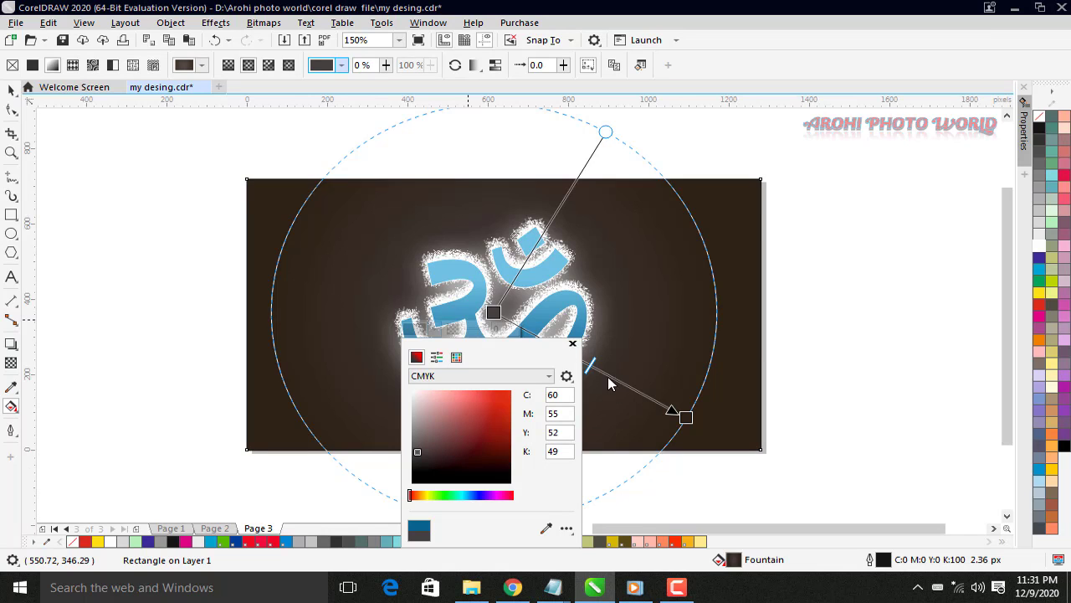
Set the centre colour of the background's elliptical fill to very dark red, C 45, M 100, Y 59, K 92, and deselect the rectangle
click(493, 312)
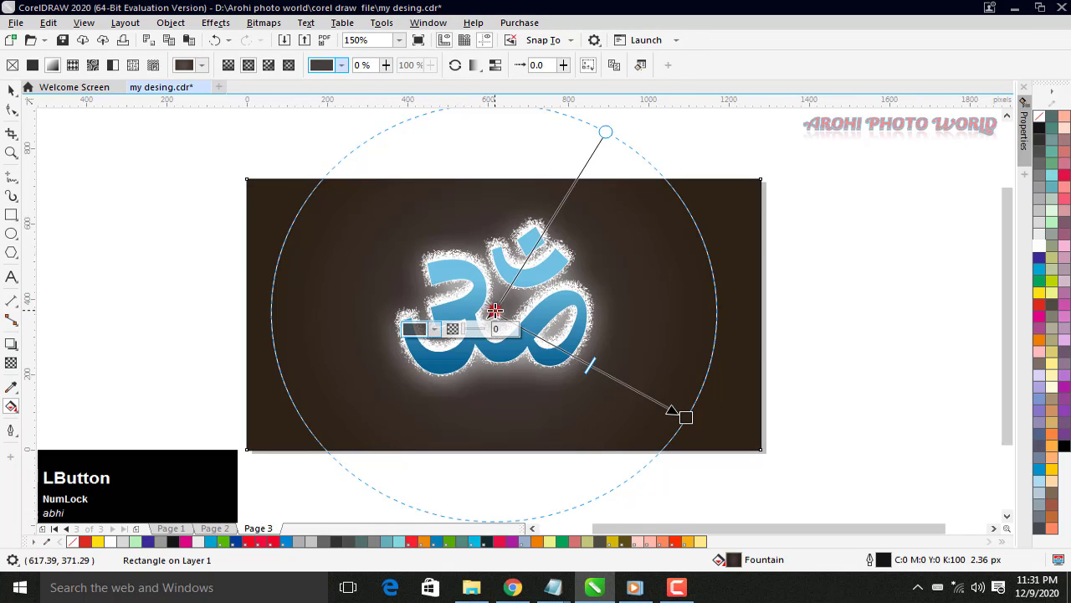
click(422, 330)
drag(501, 464, 507, 472)
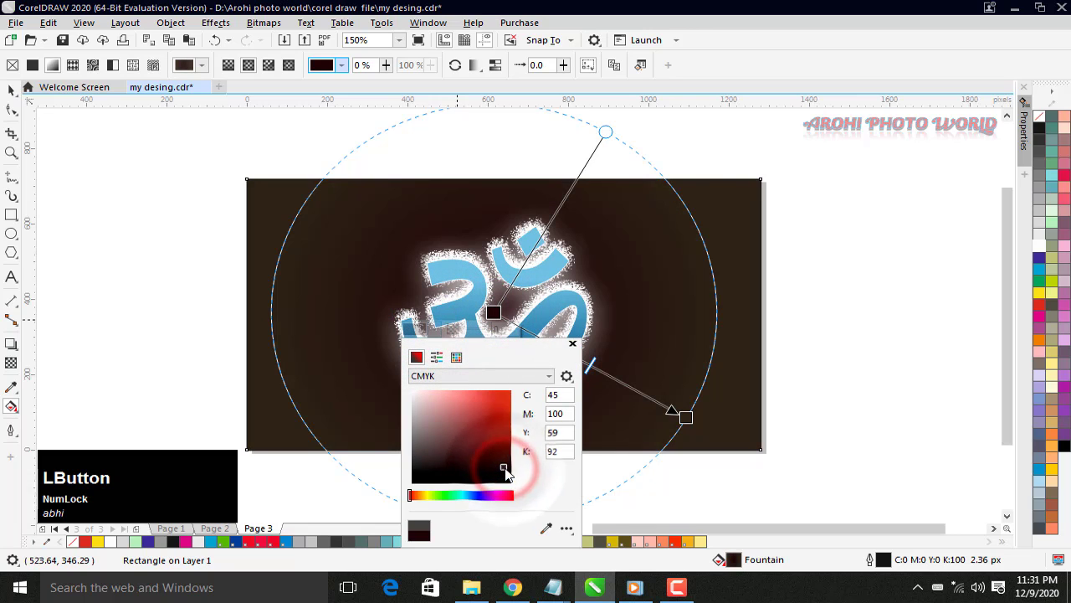
click(821, 303)
click(836, 301)
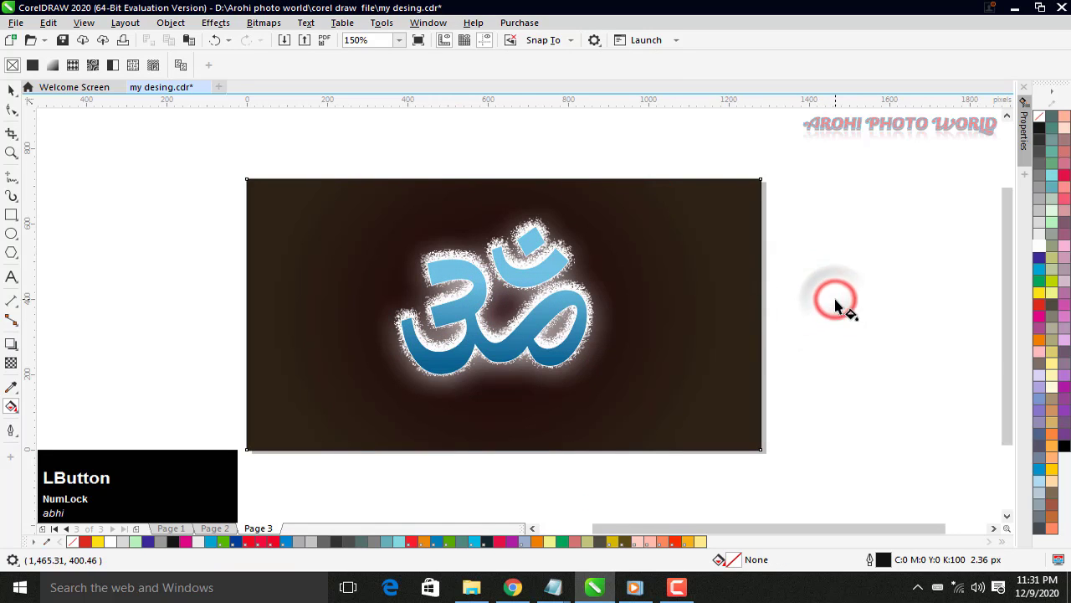
Reselect the background rectangle to edit its elliptical fountain fill
scroll(530, 290, up, 2)
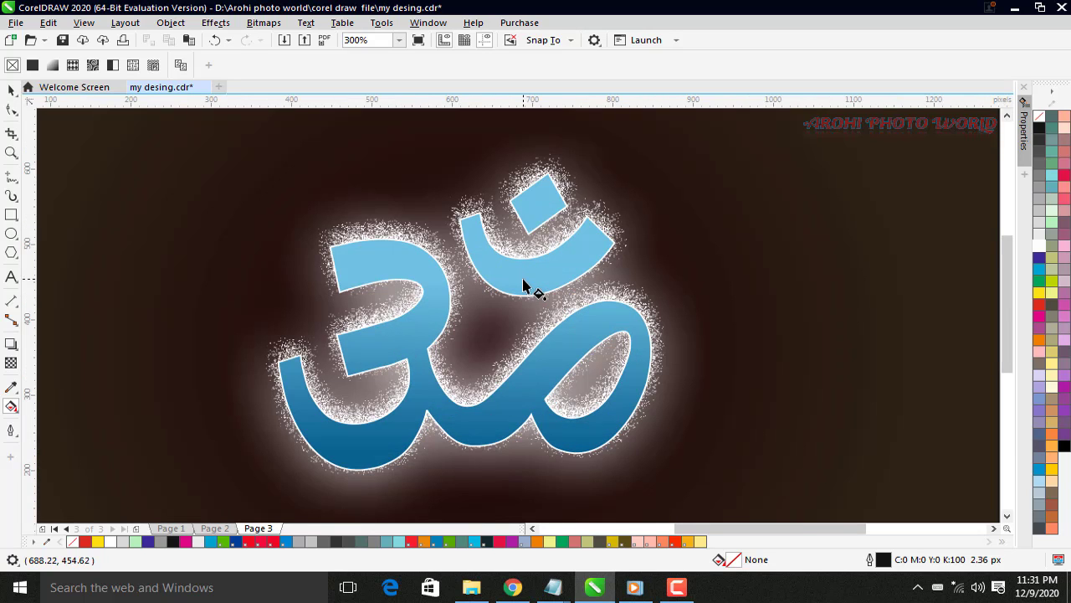
scroll(526, 286, down, 2)
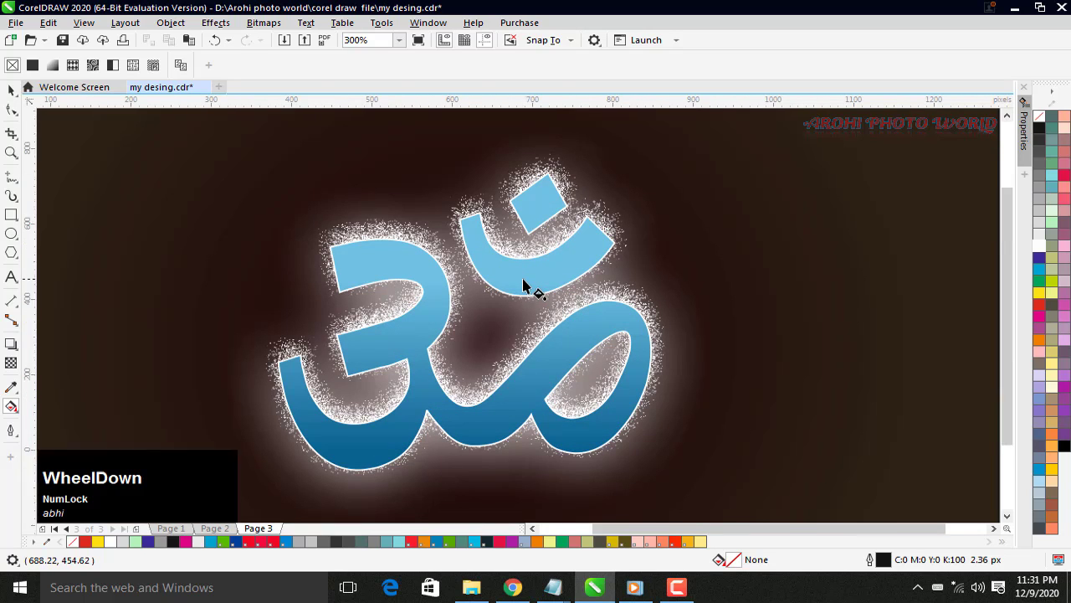
click(712, 278)
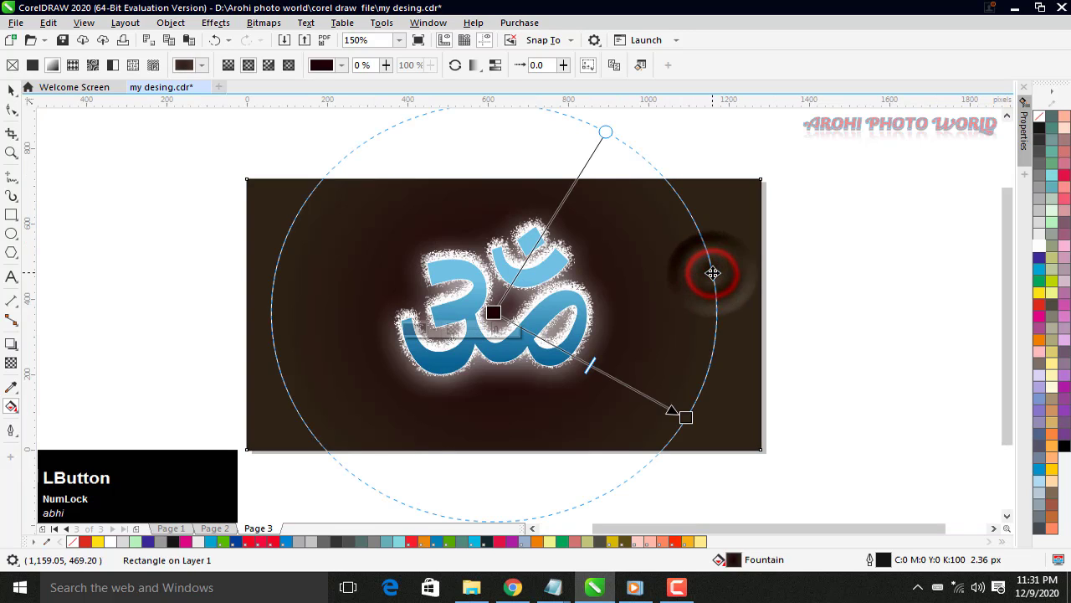